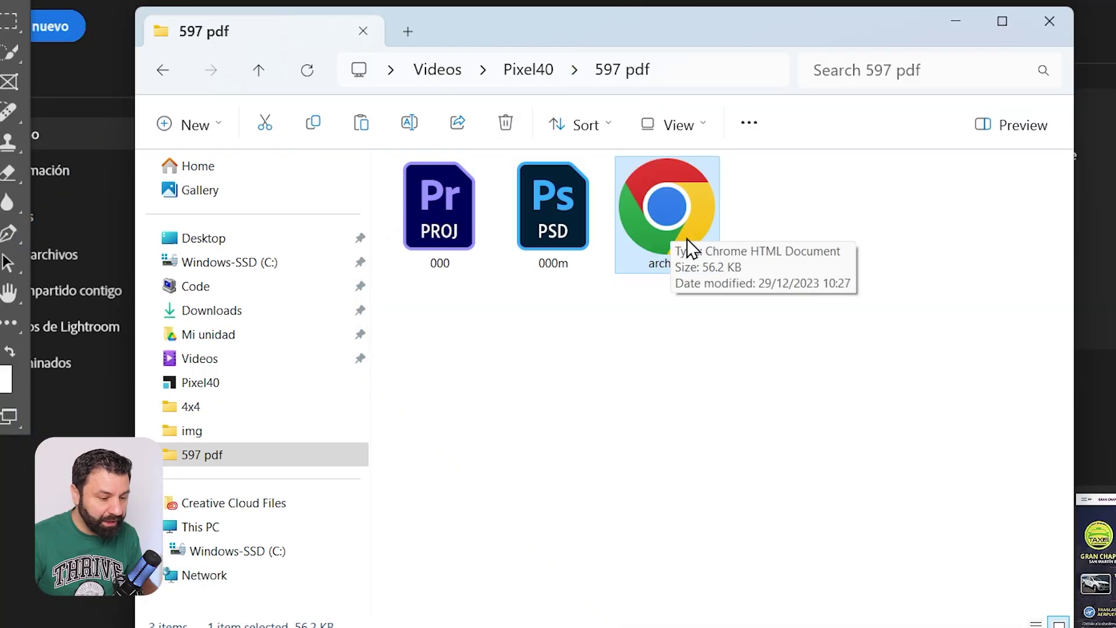
# - Open archivo.pdf in Chrome's PDF viewer and select some of the invoice text
pyautogui.doubleClick(678, 219)
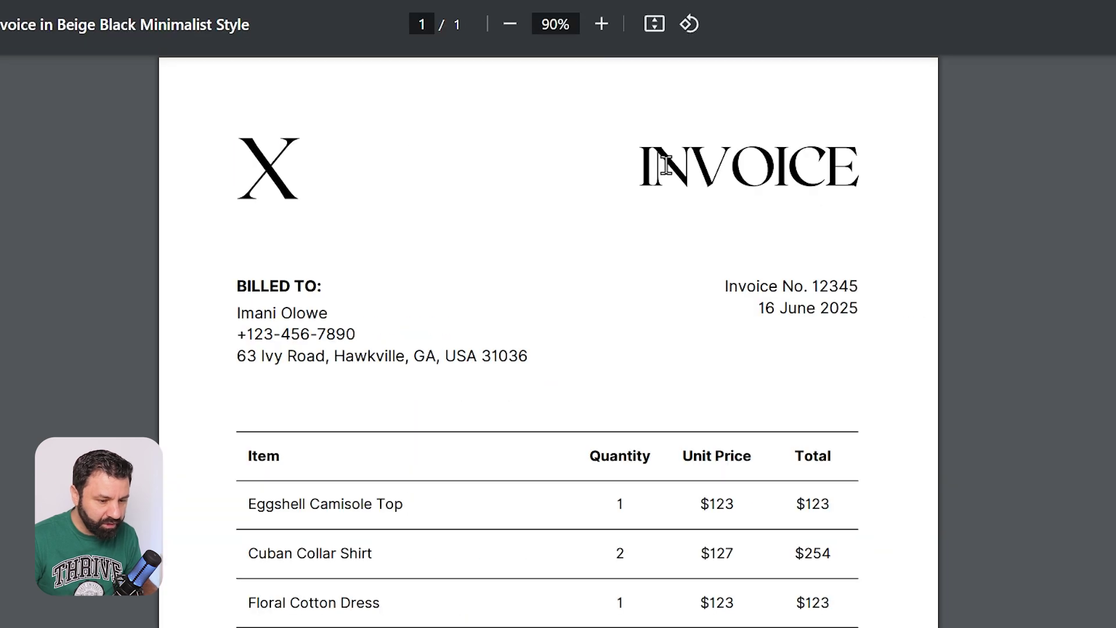
pyautogui.moveTo(639, 159); pyautogui.dragTo(854, 319)
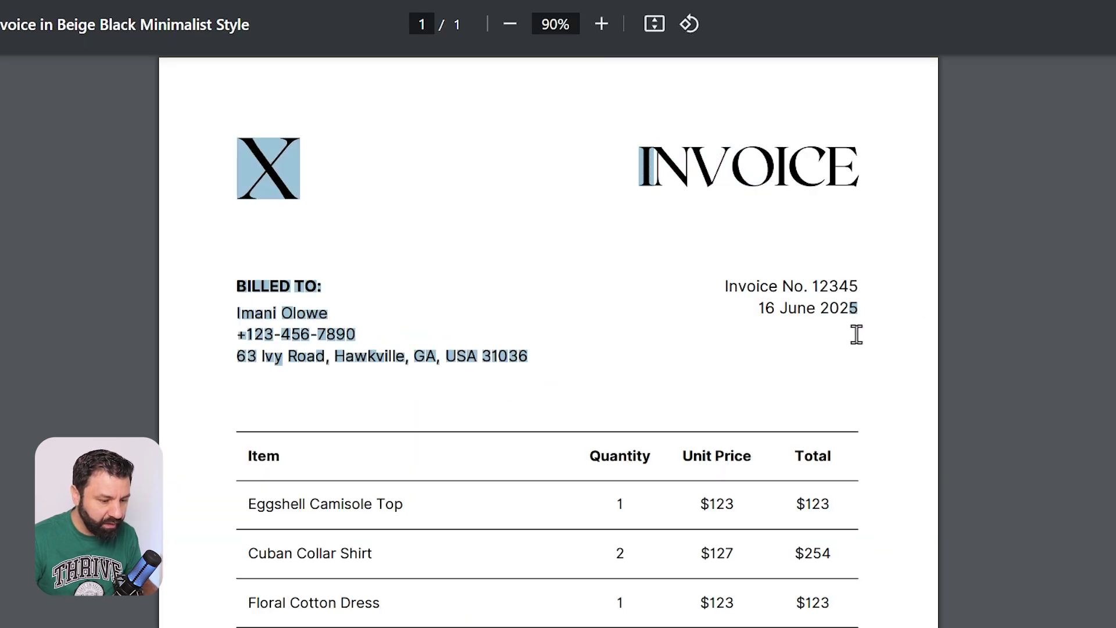
pyautogui.scroll(-3, 856, 334)
pyautogui.moveTo(311, 359); pyautogui.dragTo(461, 374)
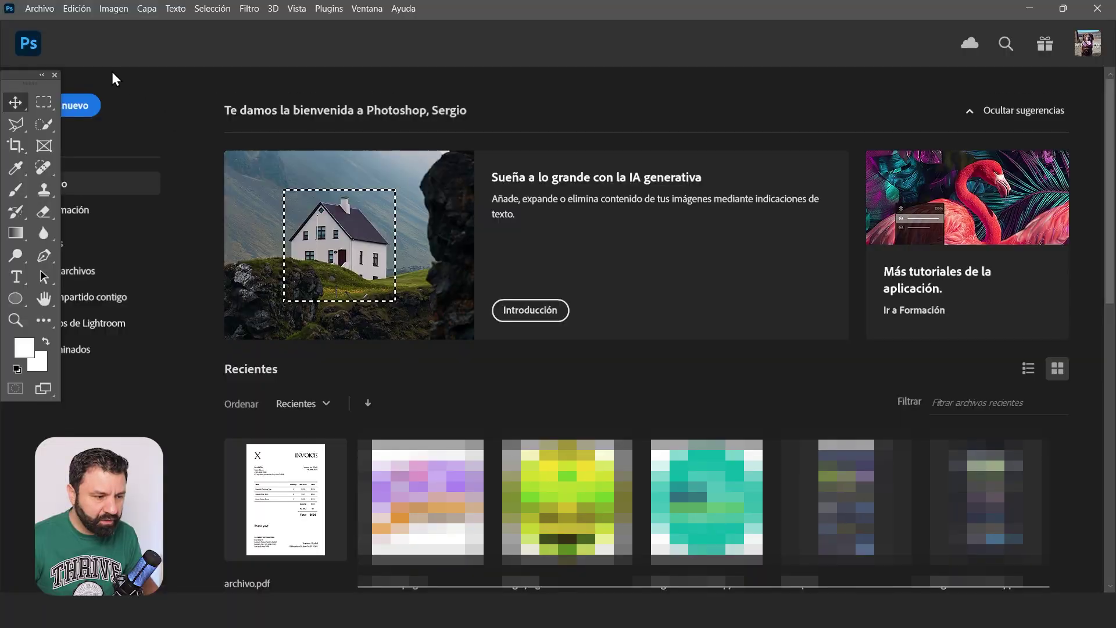
# - Open archivo.pdf in Photoshop and confirm the Importar PDF dialog to rasterize the invoice page
pyautogui.click(36, 12)
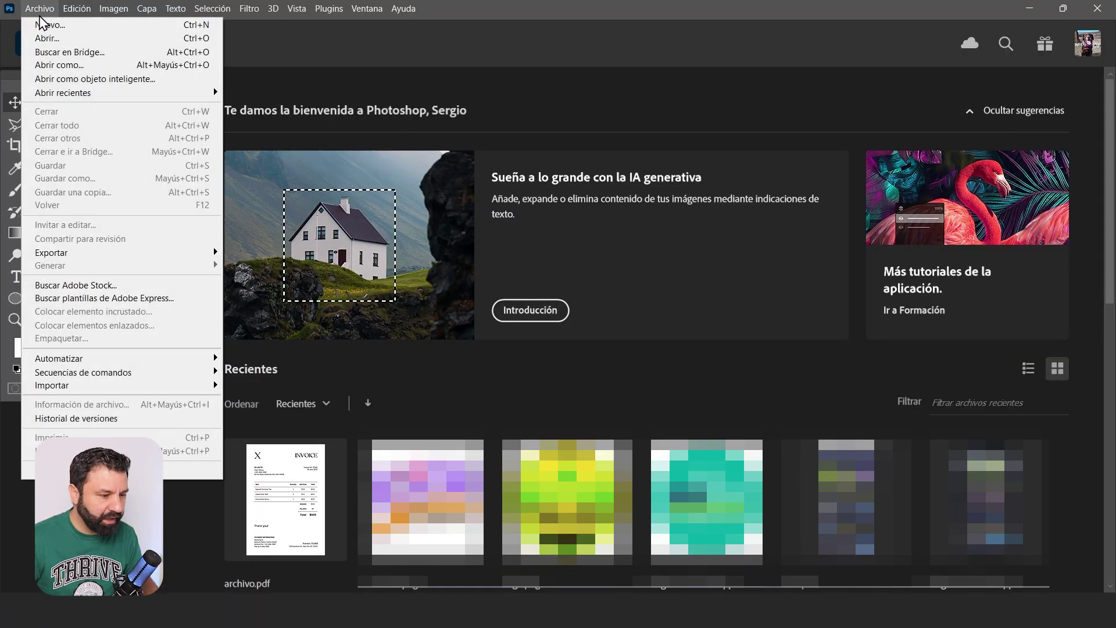
pyautogui.click(52, 37)
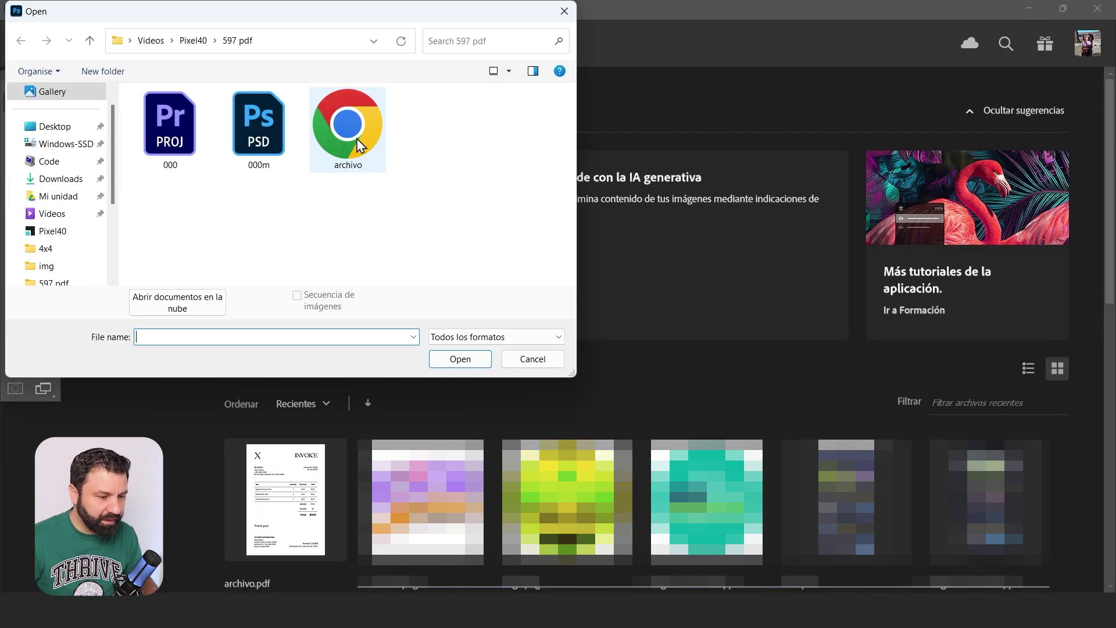
pyautogui.doubleClick(357, 139)
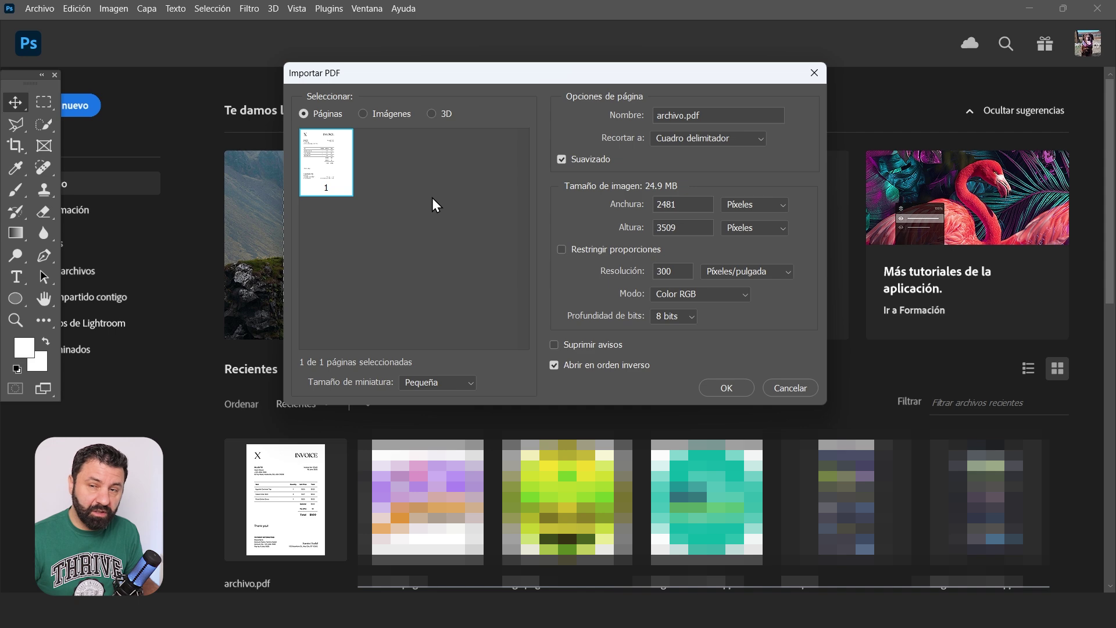
pyautogui.click(725, 386)
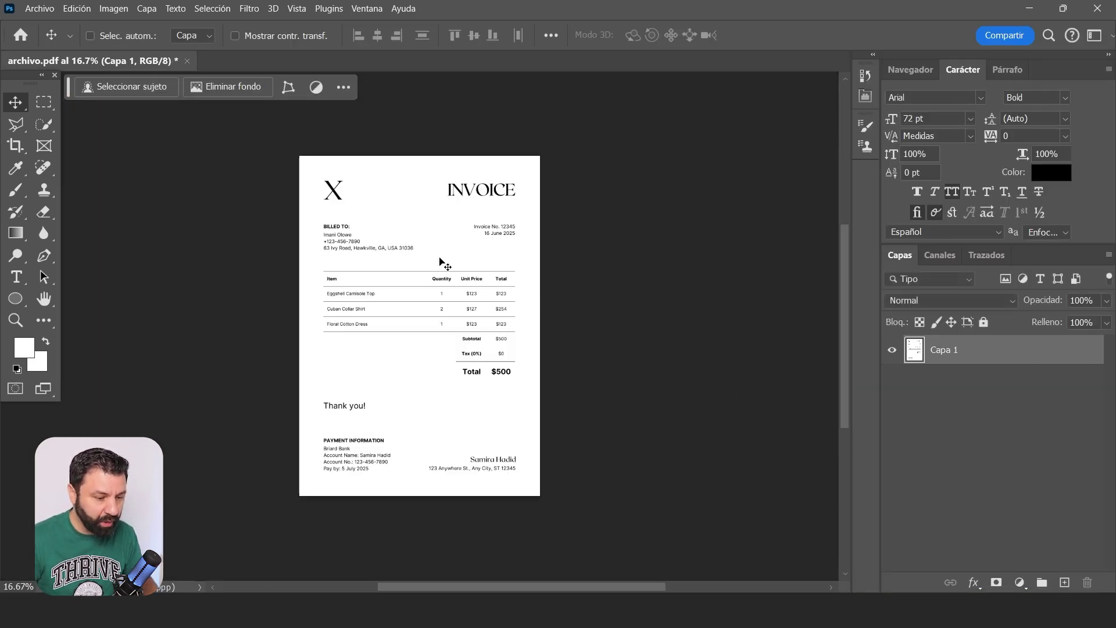
# - Paint over the INVOICE heading with a 353-pixel white brush
pyautogui.scroll(5, 466, 181)
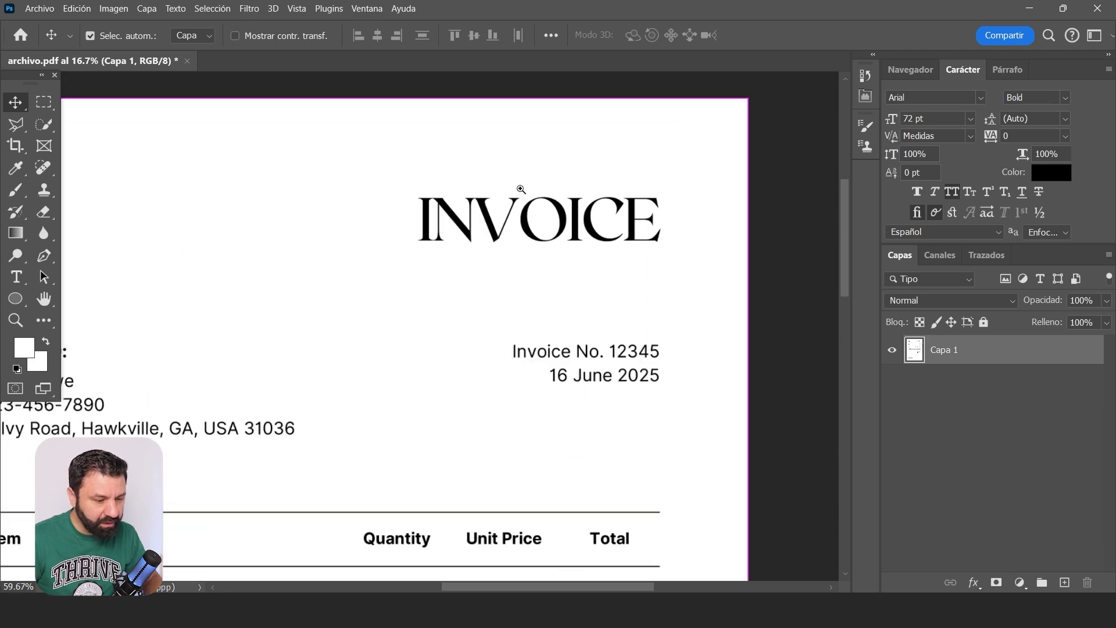
pyautogui.click(23, 188)
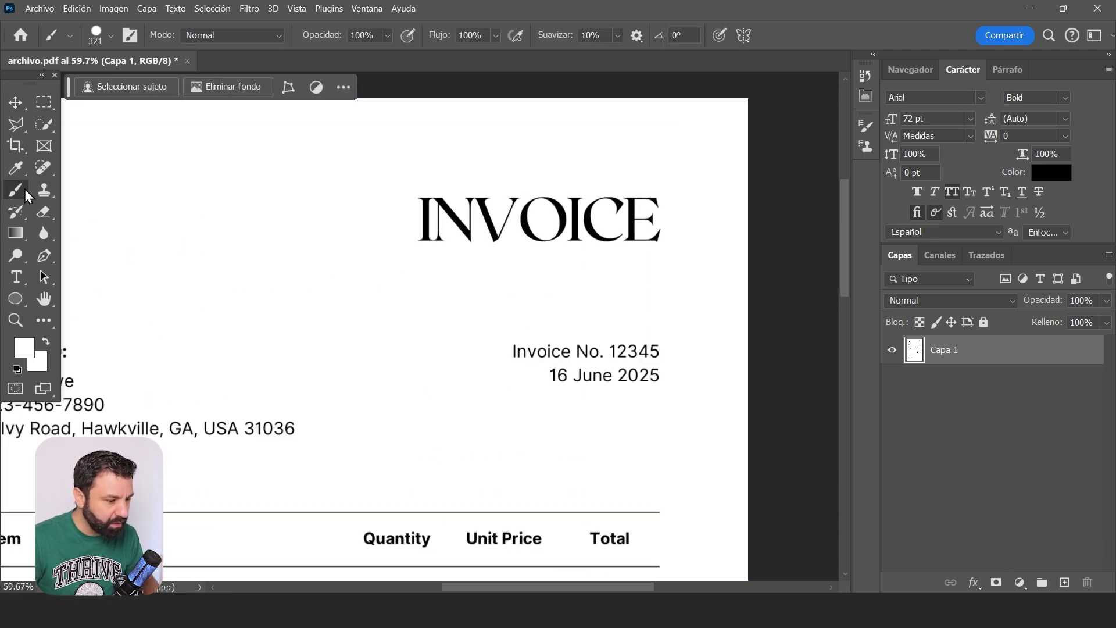
pyautogui.moveTo(490, 235); pyautogui.dragTo(509, 235)
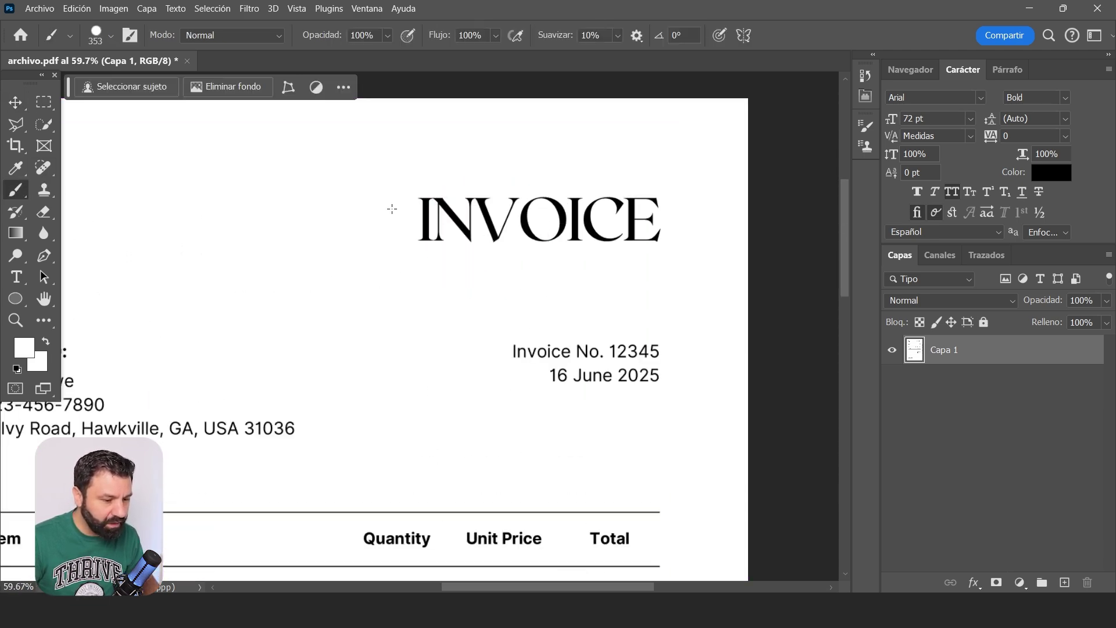
pyautogui.moveTo(392, 209); pyautogui.dragTo(646, 218)
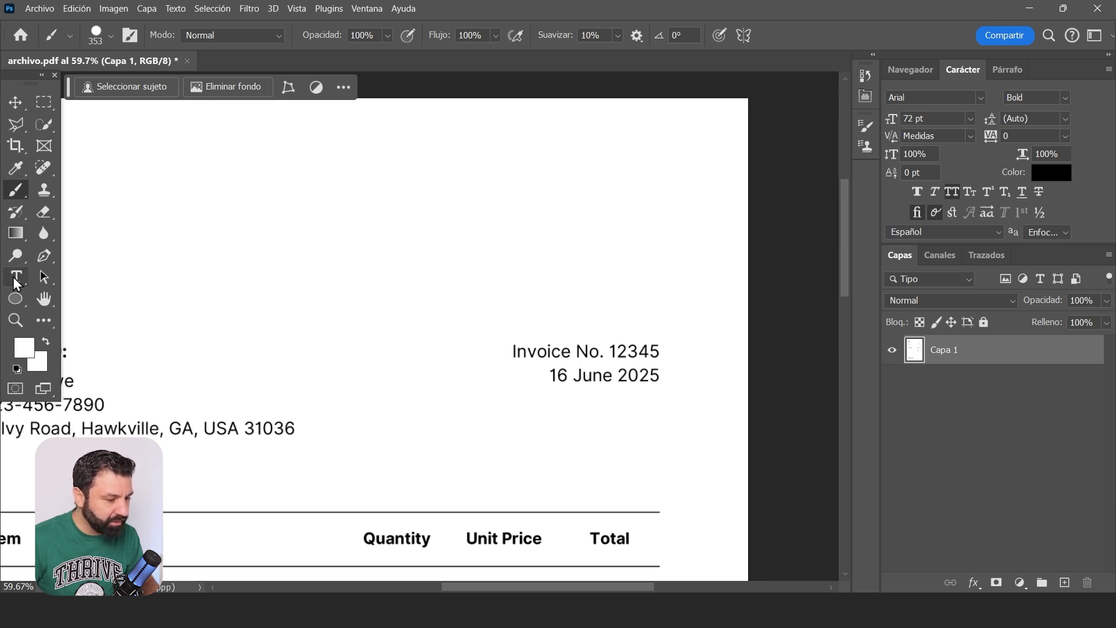
# - Add a RECIBO text layer and move it into the top-right heading position
pyautogui.click(16, 278)
pyautogui.click(470, 194)
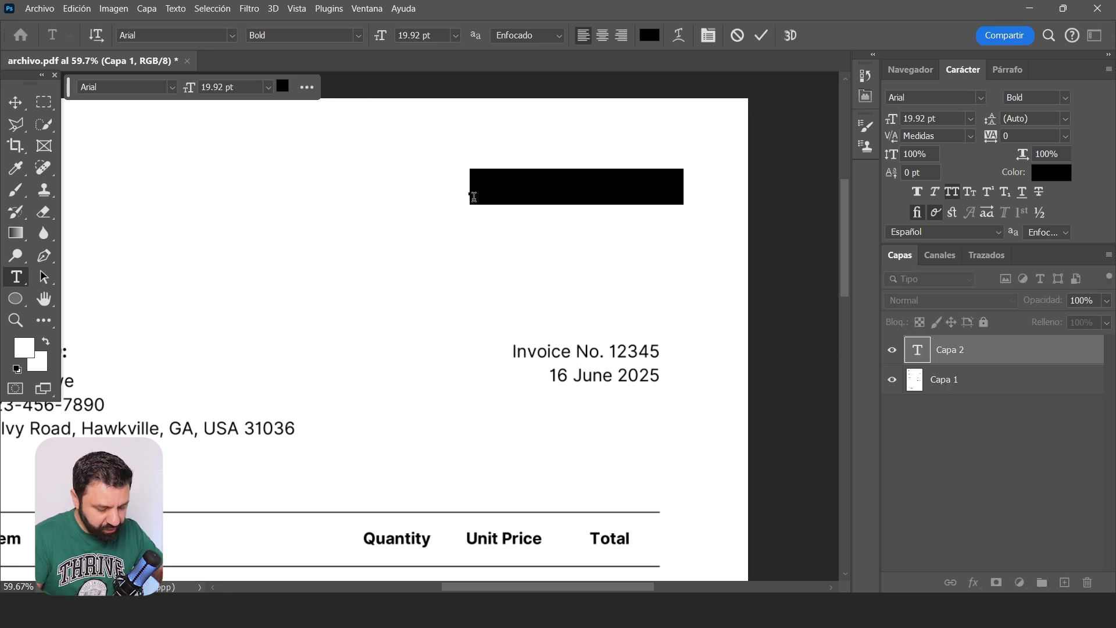
pyautogui.write('RECIBO')
pyautogui.hotkey('ctrl', 'Return')
pyautogui.press('v')
pyautogui.moveTo(509, 211); pyautogui.dragTo(573, 238)
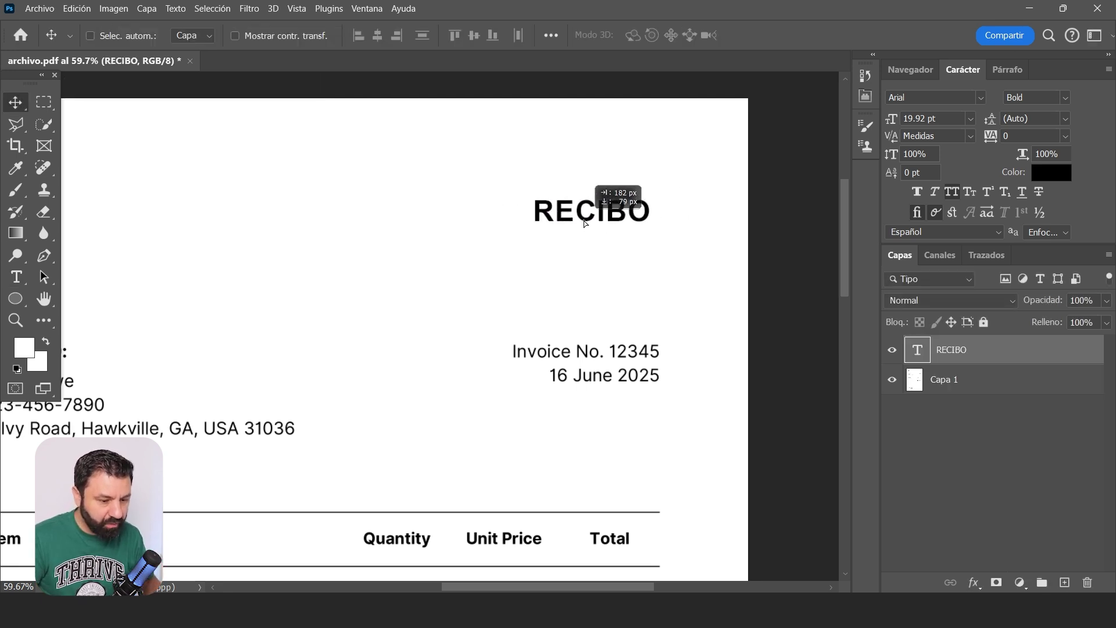
pyautogui.press('ctrl')
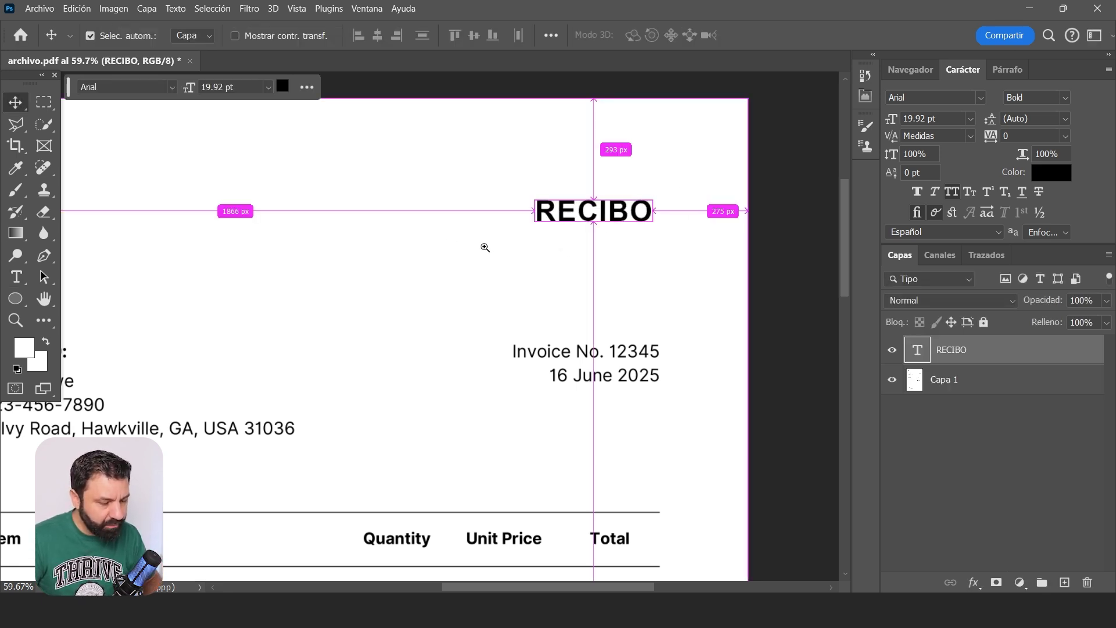
pyautogui.moveTo(485, 247)
pyautogui.mouseDown()
pyautogui.moveTo(399, 244)
pyautogui.moveTo(389, 205)
pyautogui.mouseUp()
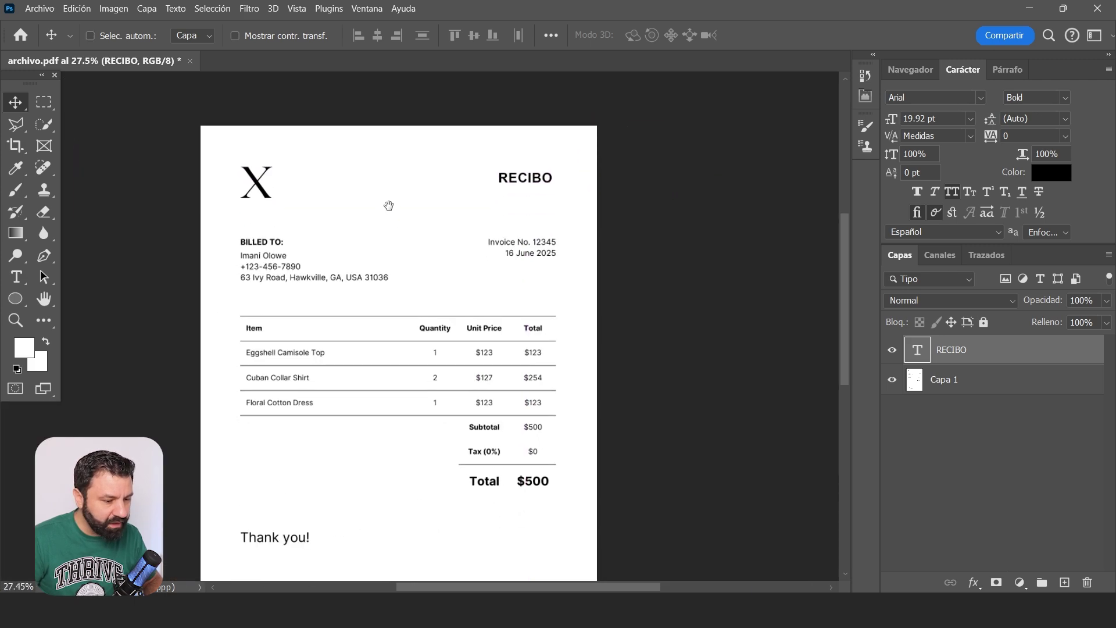
# - Export the open document via Presentación en PDF as archivo-ps with the [Tamaño de archivo más pequeño] preset
pyautogui.click(36, 7)
pyautogui.moveTo(87, 358)
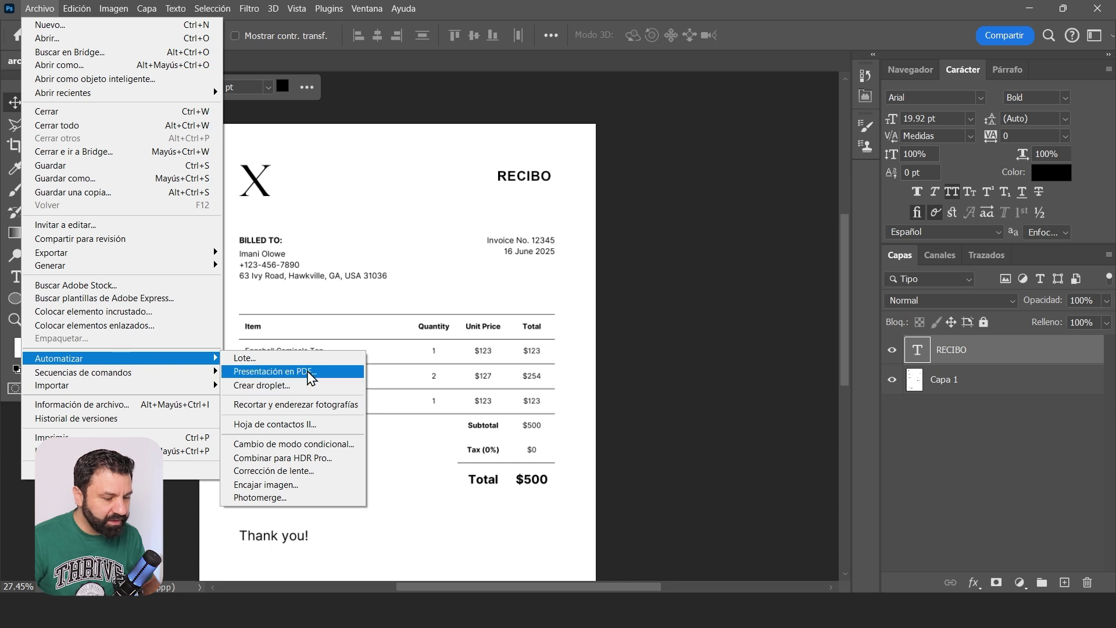
pyautogui.click(312, 379)
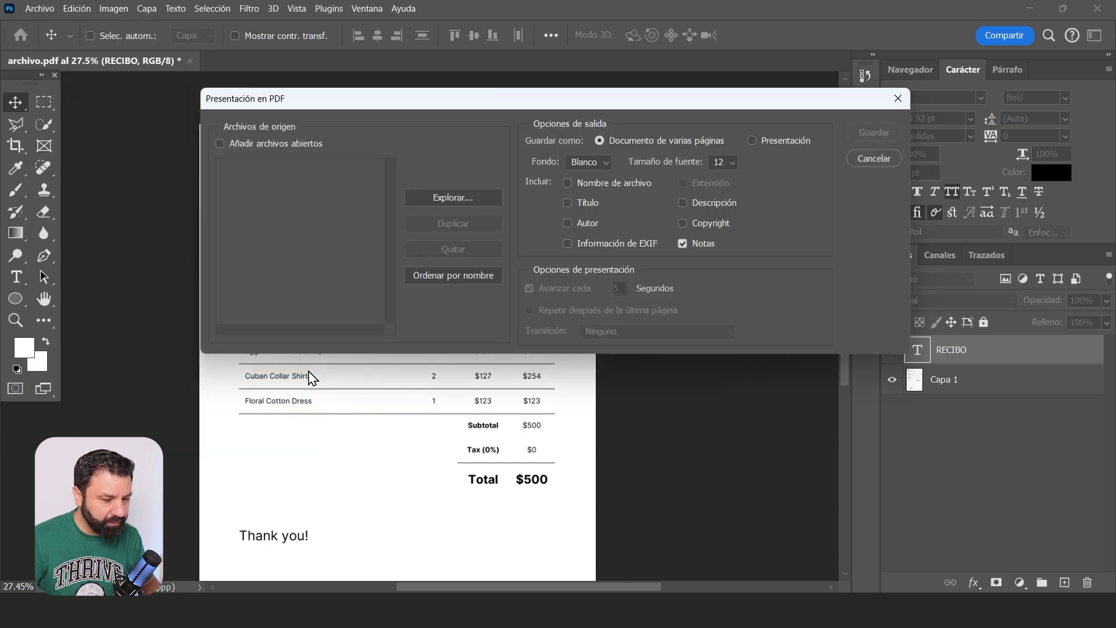
pyautogui.click(221, 144)
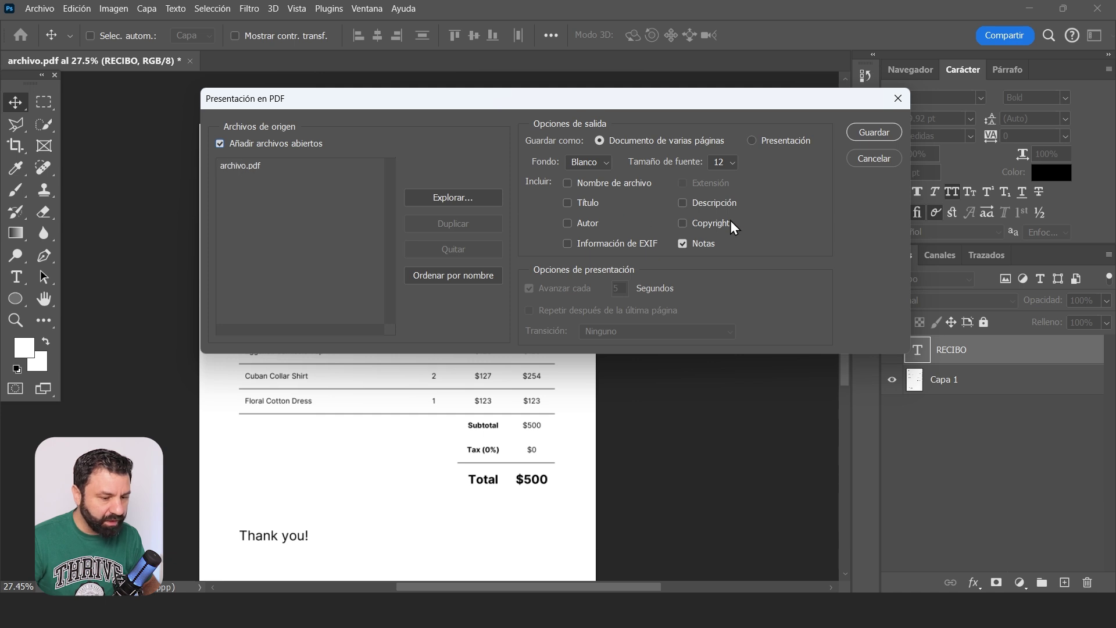
pyautogui.click(882, 135)
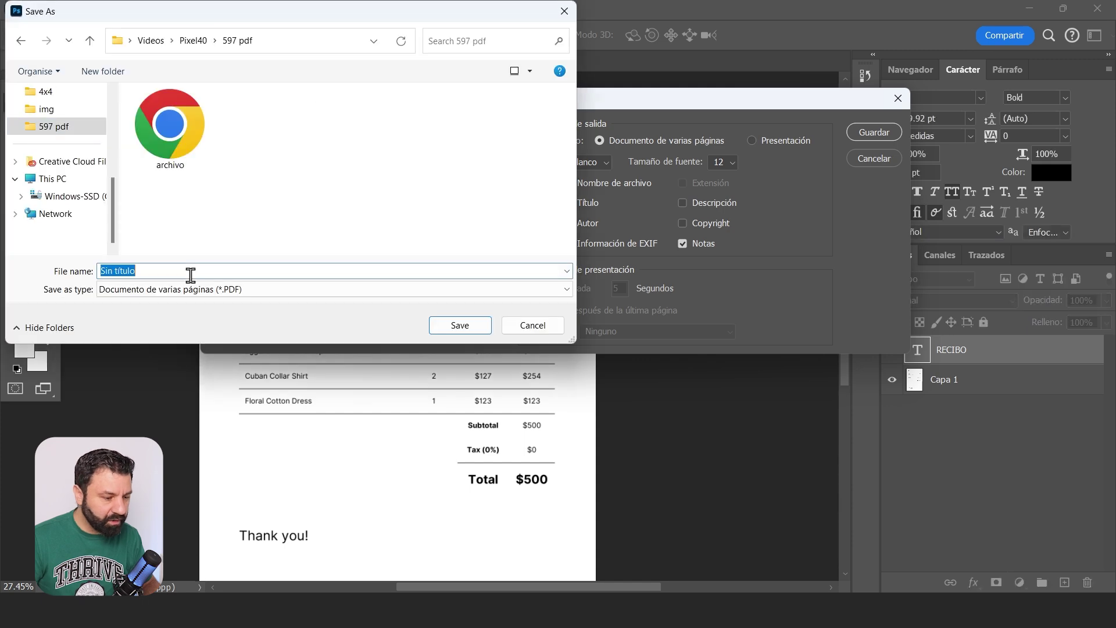
pyautogui.write('arch')
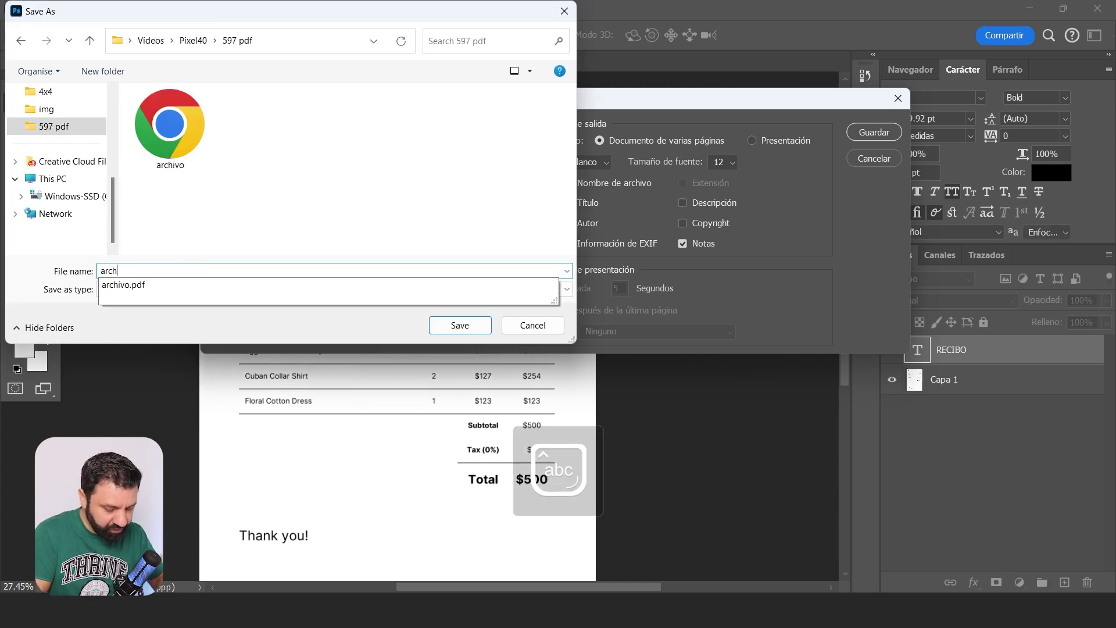
pyautogui.write('.pdf')
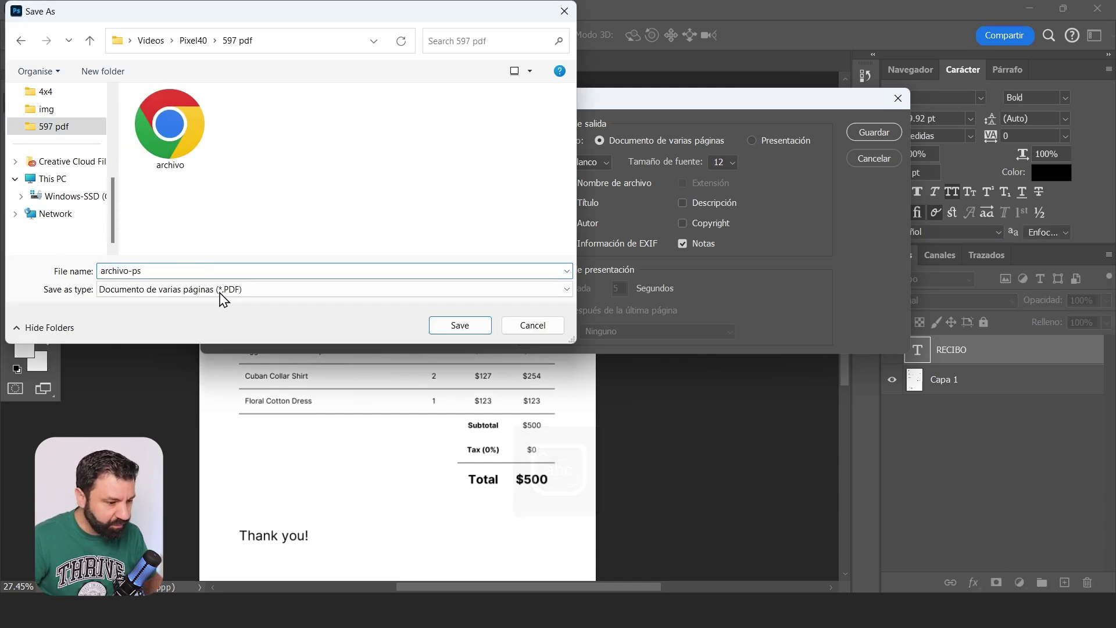
pyautogui.click(459, 325)
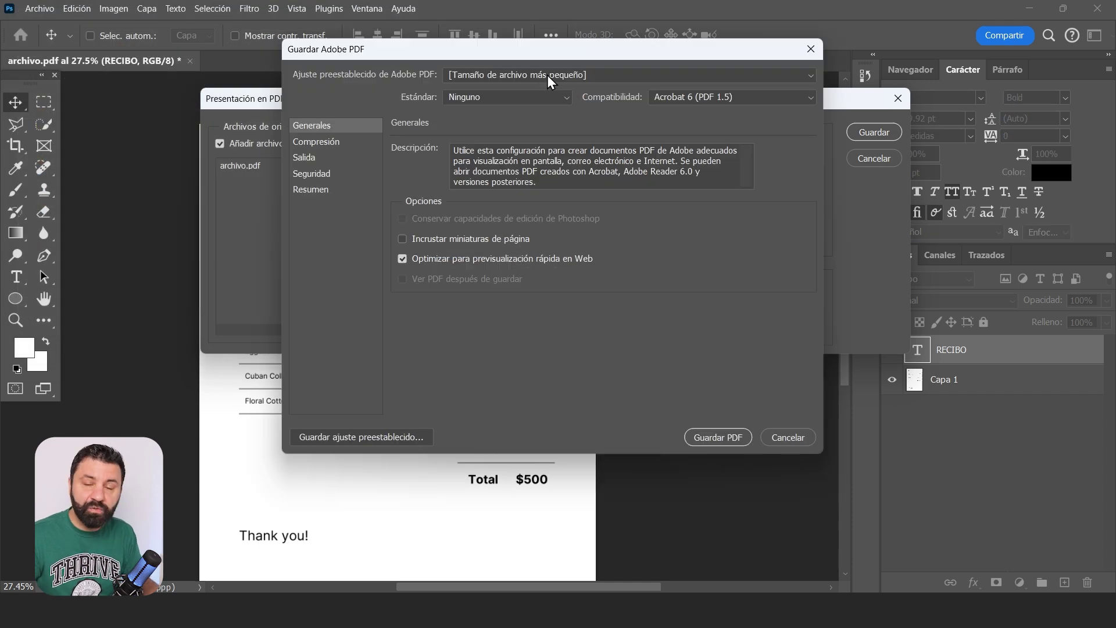
pyautogui.click(549, 80)
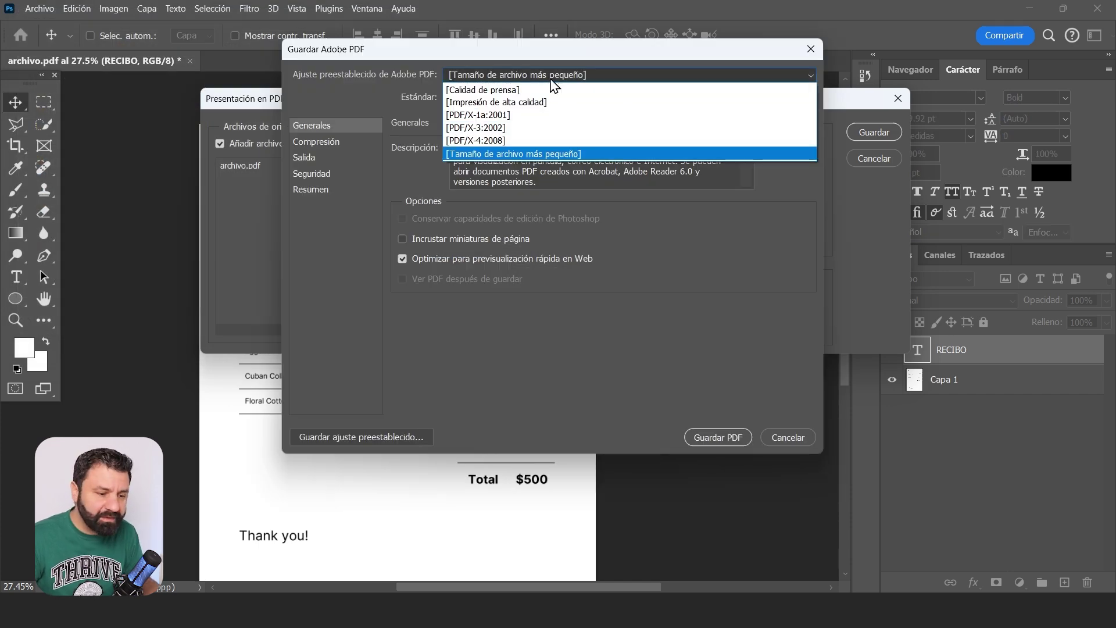
pyautogui.click(549, 154)
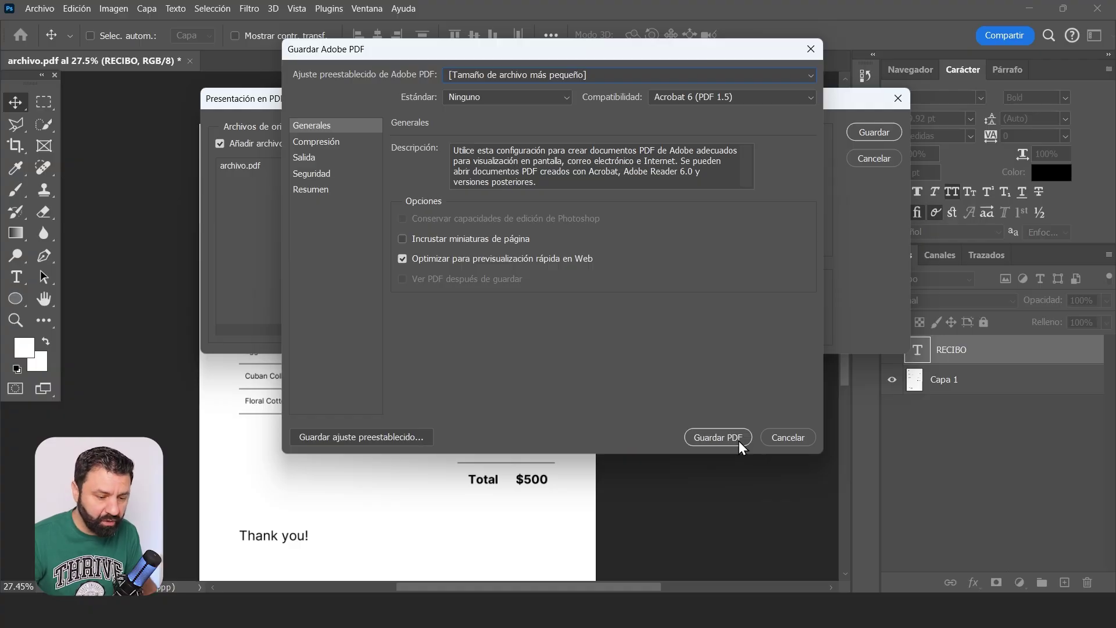
pyautogui.click(741, 443)
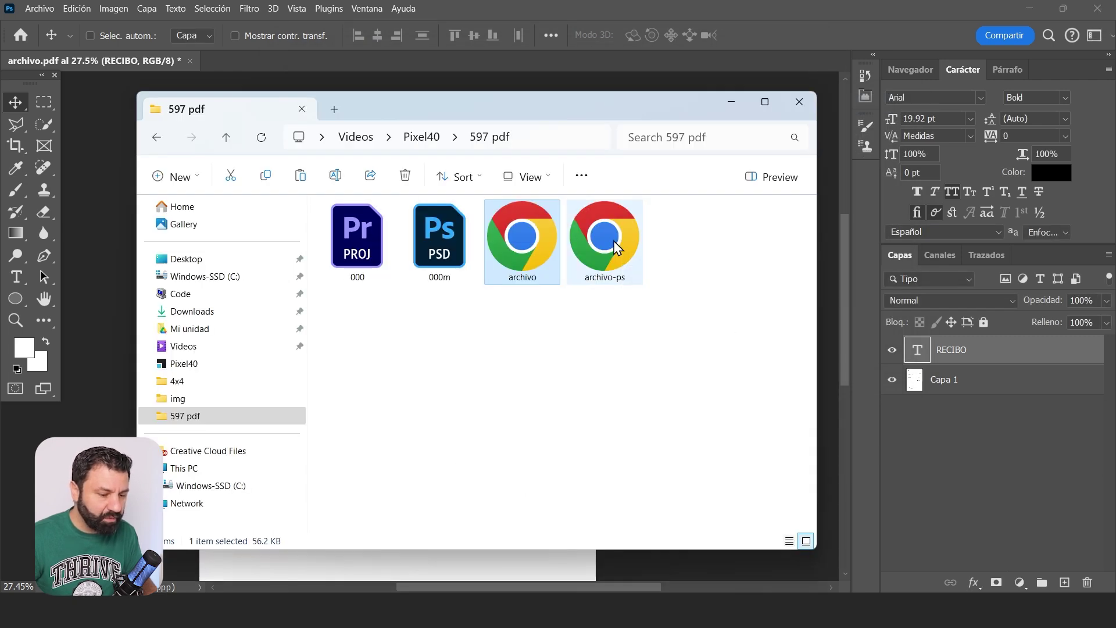
# - Open archivo-ps.pdf and select the word RECIBO to confirm it is real text
pyautogui.doubleClick(615, 247)
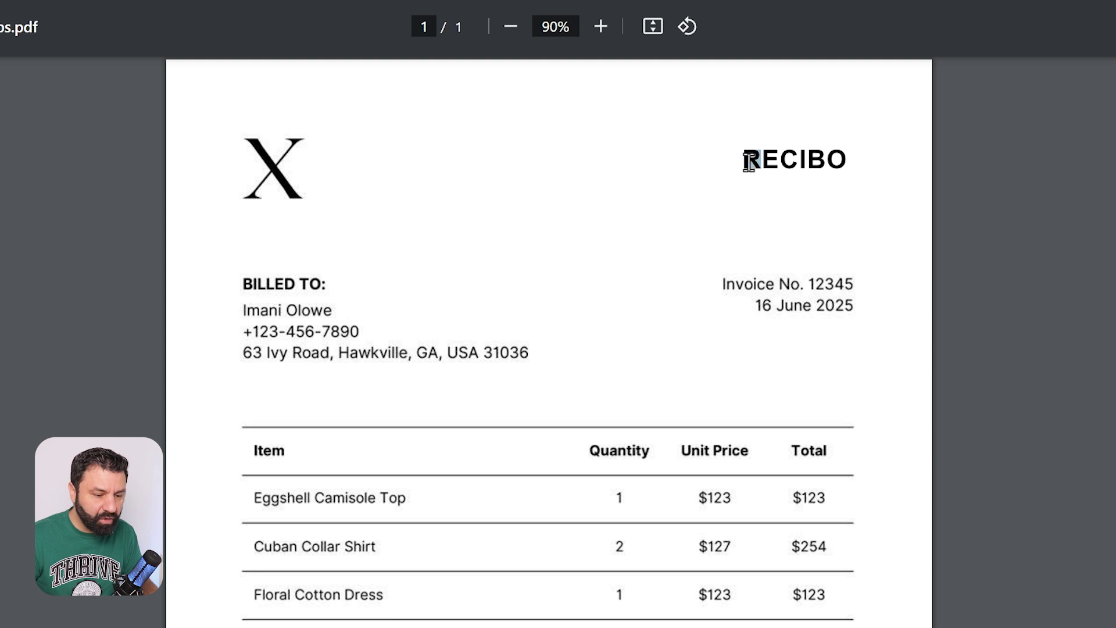
pyautogui.moveTo(745, 158); pyautogui.dragTo(854, 169)
pyautogui.click(798, 163)
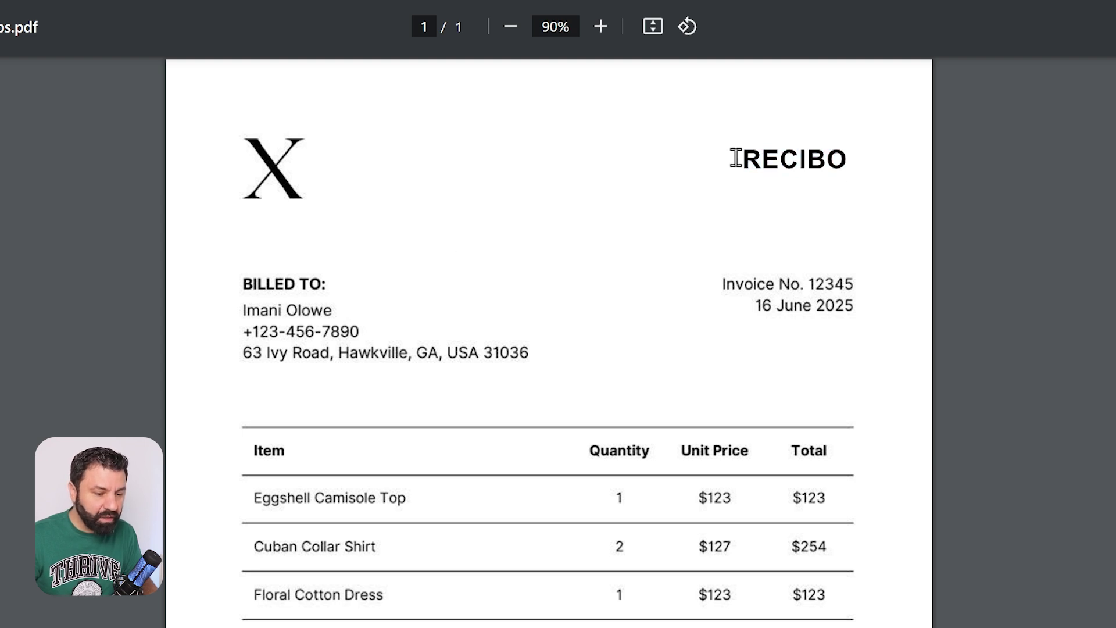
pyautogui.moveTo(735, 157); pyautogui.dragTo(852, 161)
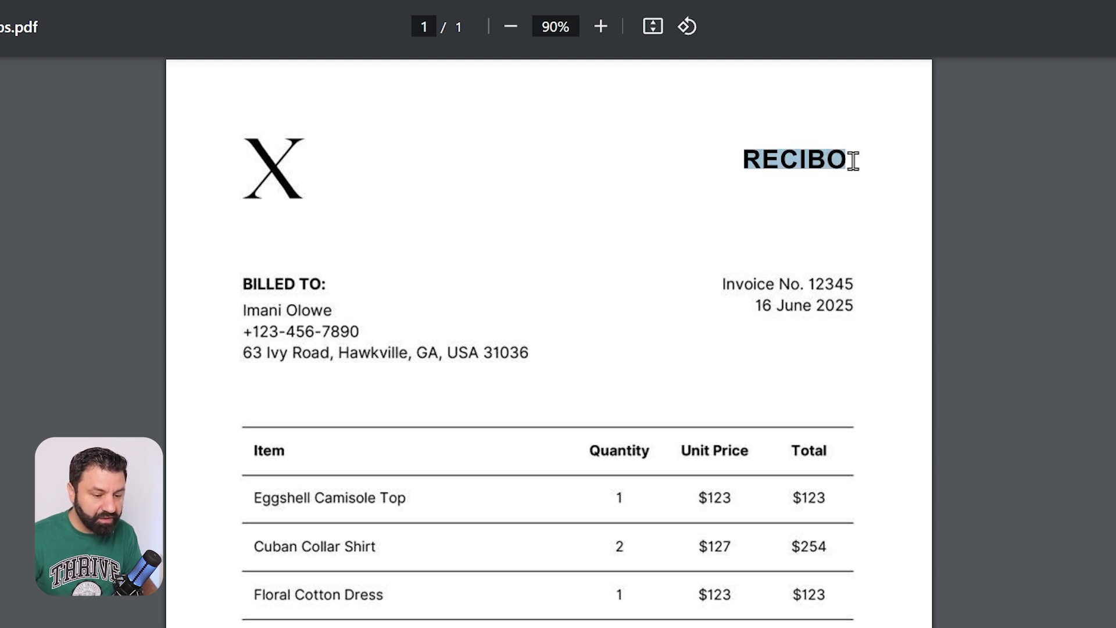
pyautogui.moveTo(750, 155); pyautogui.dragTo(835, 156)
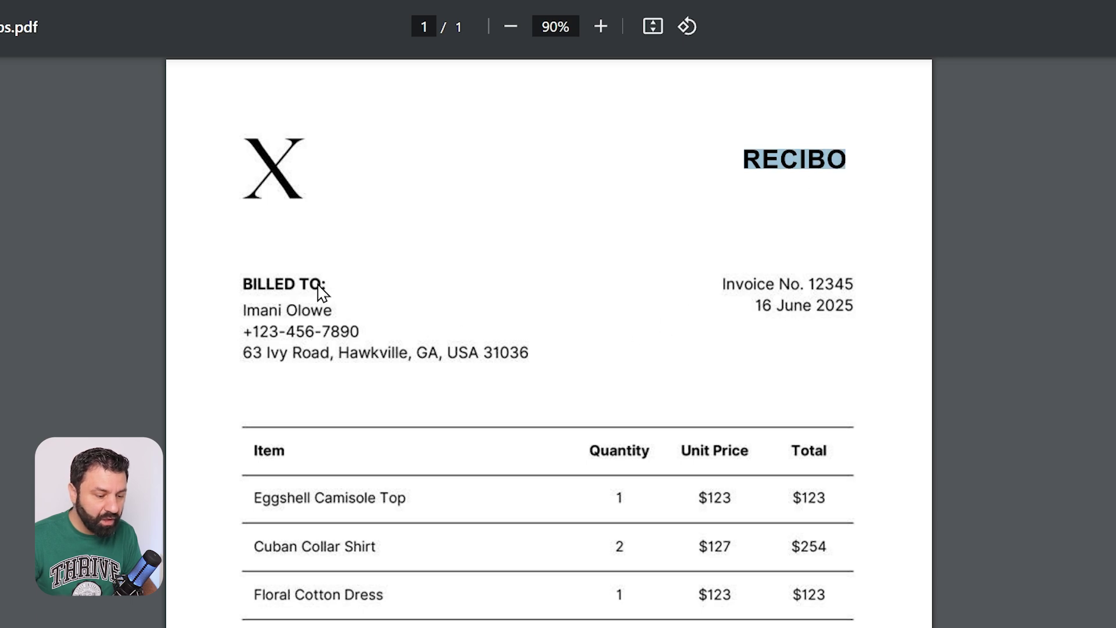
# - Scroll through the archivo-ps invoice and back up
pyautogui.scroll(-3, 349, 332)
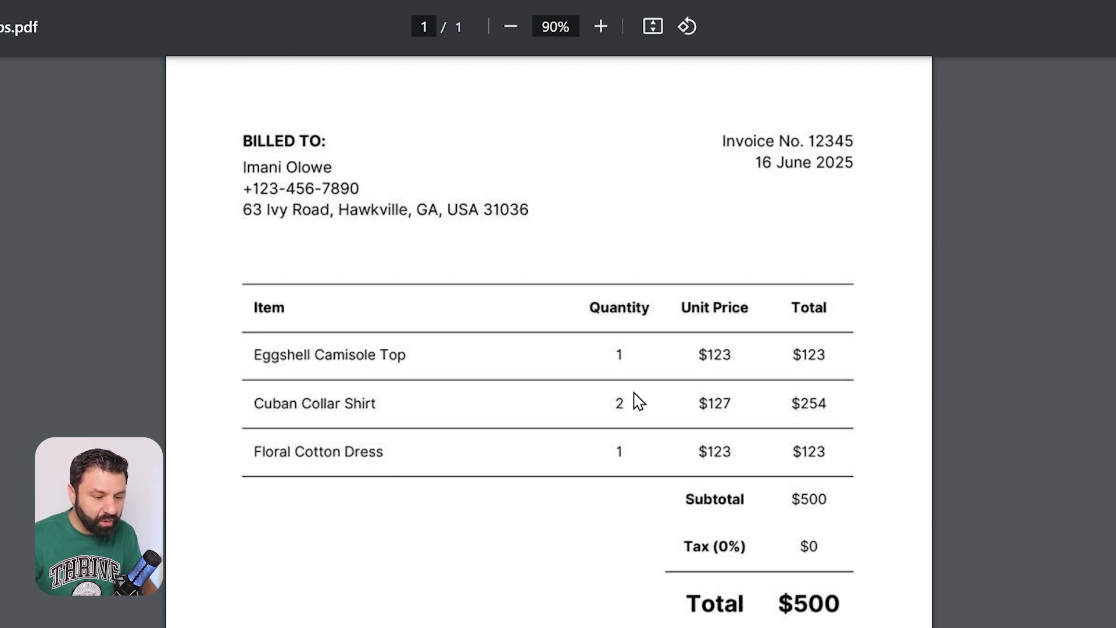
pyautogui.scroll(-1, 634, 396)
pyautogui.scroll(-4, 646, 387)
pyautogui.scroll(-3, 599, 340)
pyautogui.scroll(6, 442, 244)
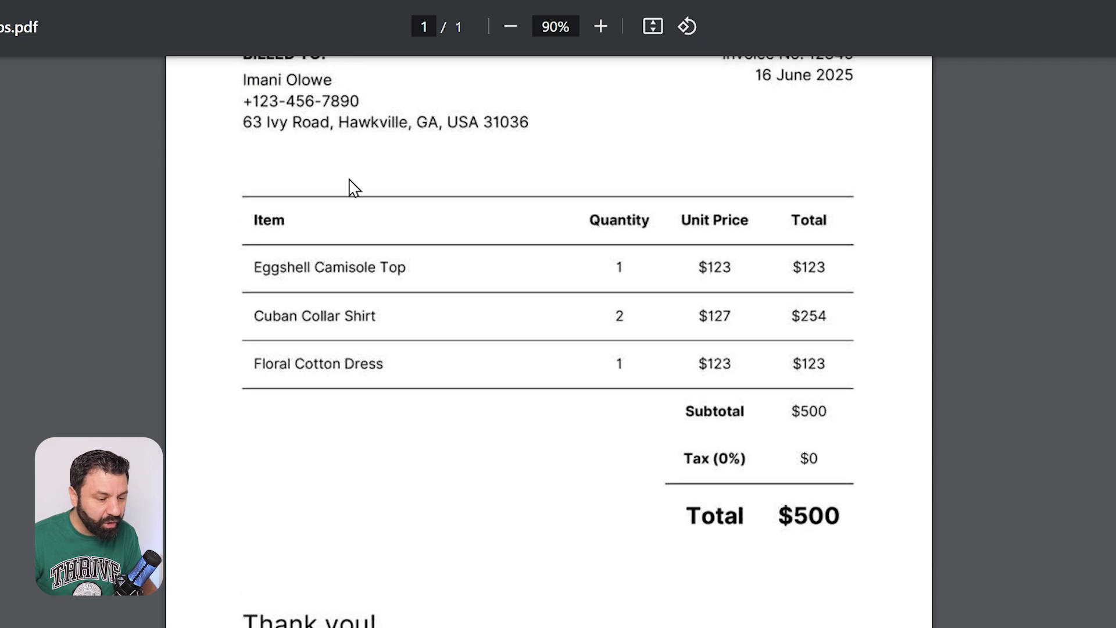
pyautogui.scroll(5, 505, 270)
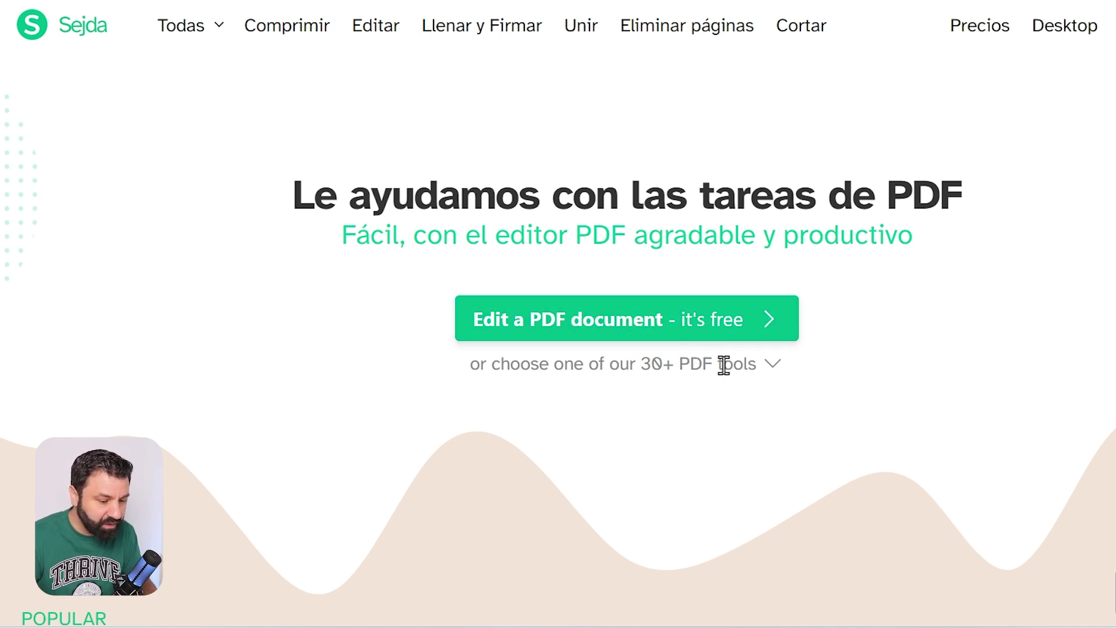
# - Open Sejda's online PDF editor from the home page
pyautogui.click(666, 329)
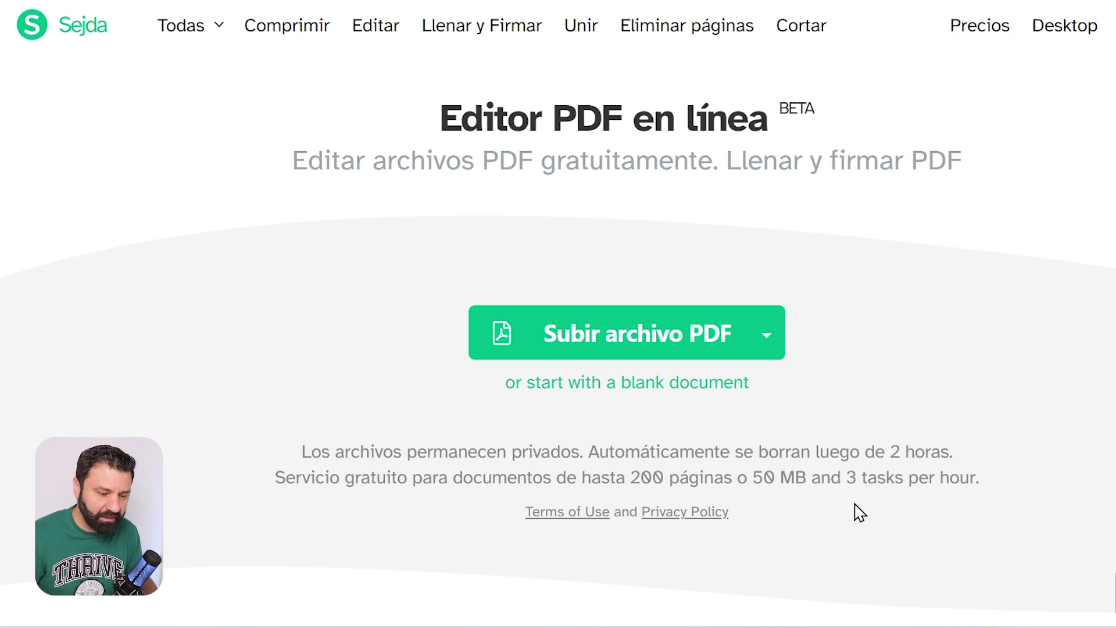
# - Upload the invoice PDF from the 597 pdf folder into Sejda's editor
pyautogui.click(650, 334)
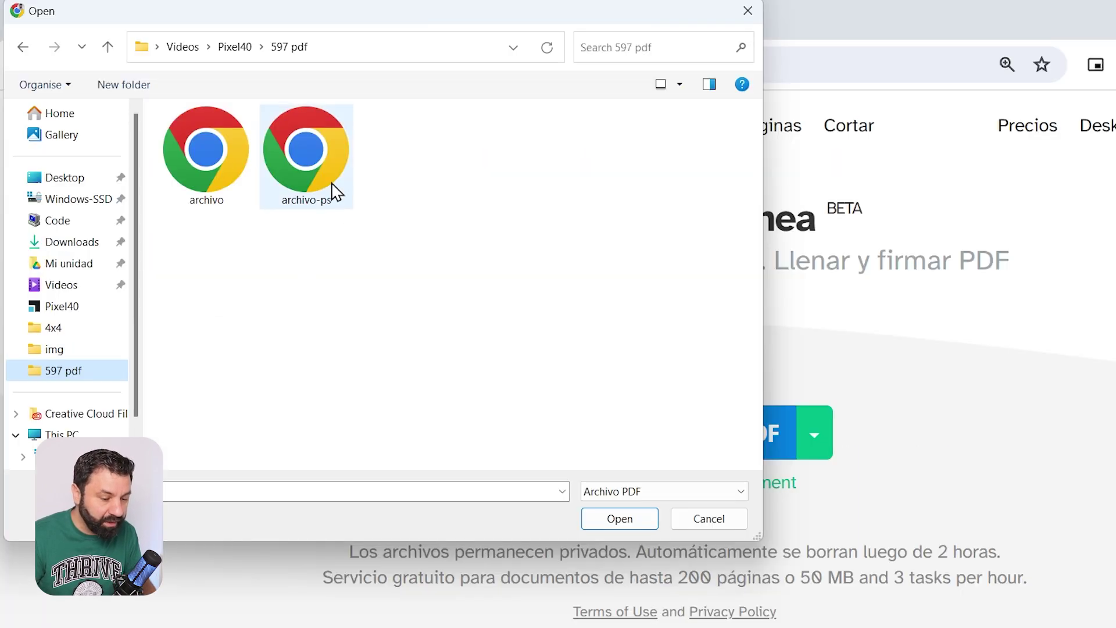
pyautogui.doubleClick(214, 162)
pyautogui.scroll(-1, 162, 337)
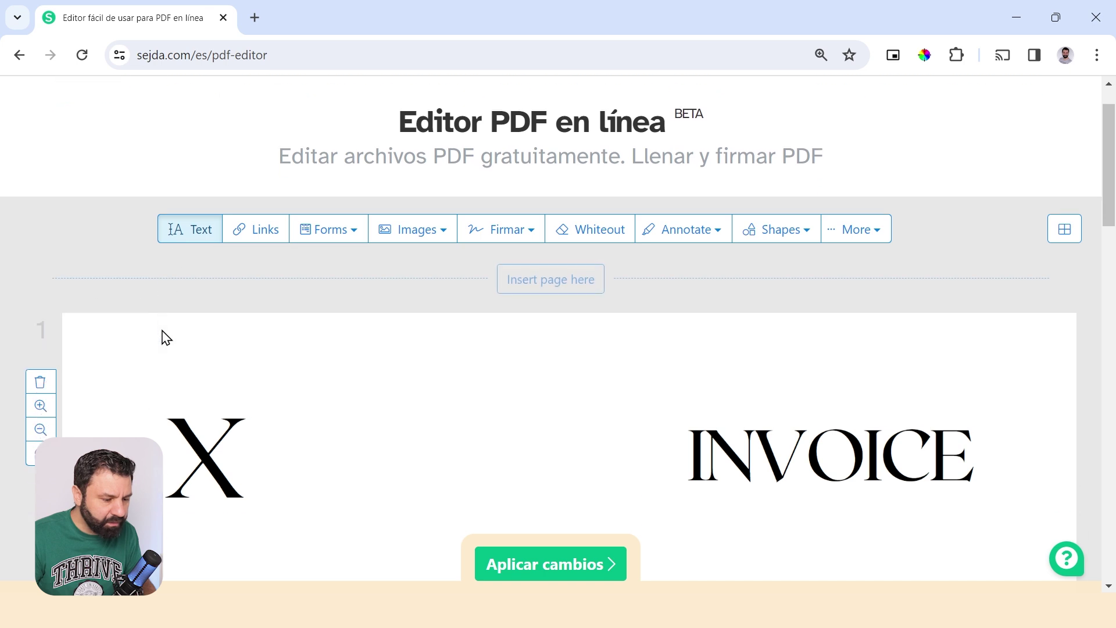
pyautogui.scroll(-1, 399, 354)
pyautogui.scroll(-1, 606, 321)
pyautogui.scroll(-1, 772, 266)
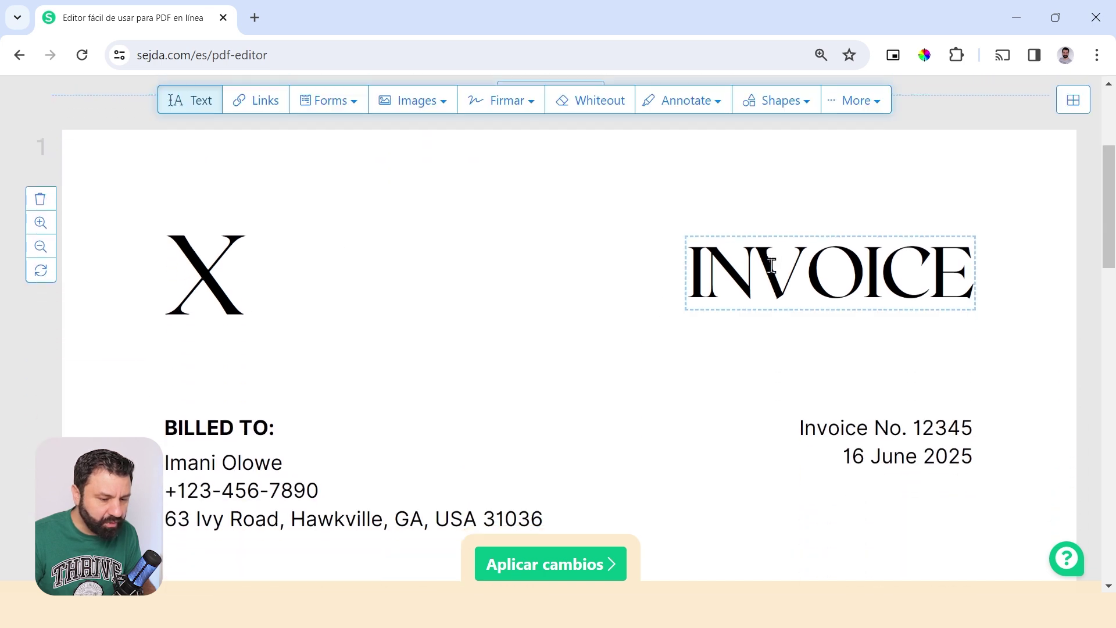
# - Change the INVOICE title to RECIBO and the X logo letter to R
pyautogui.click(801, 269)
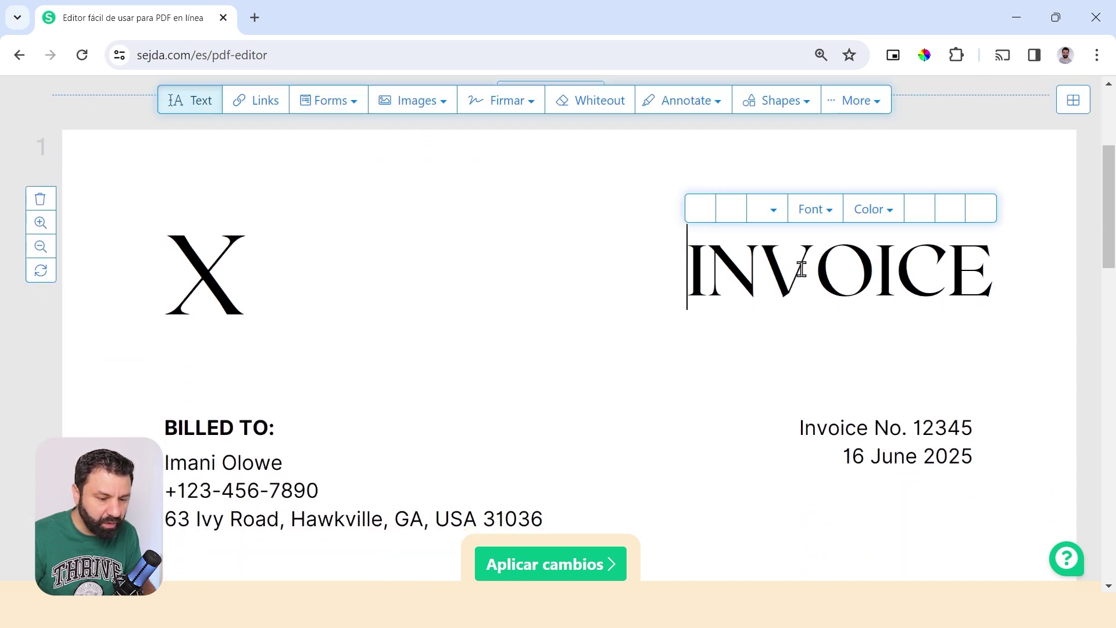
pyautogui.doubleClick(791, 289)
pyautogui.write('R')
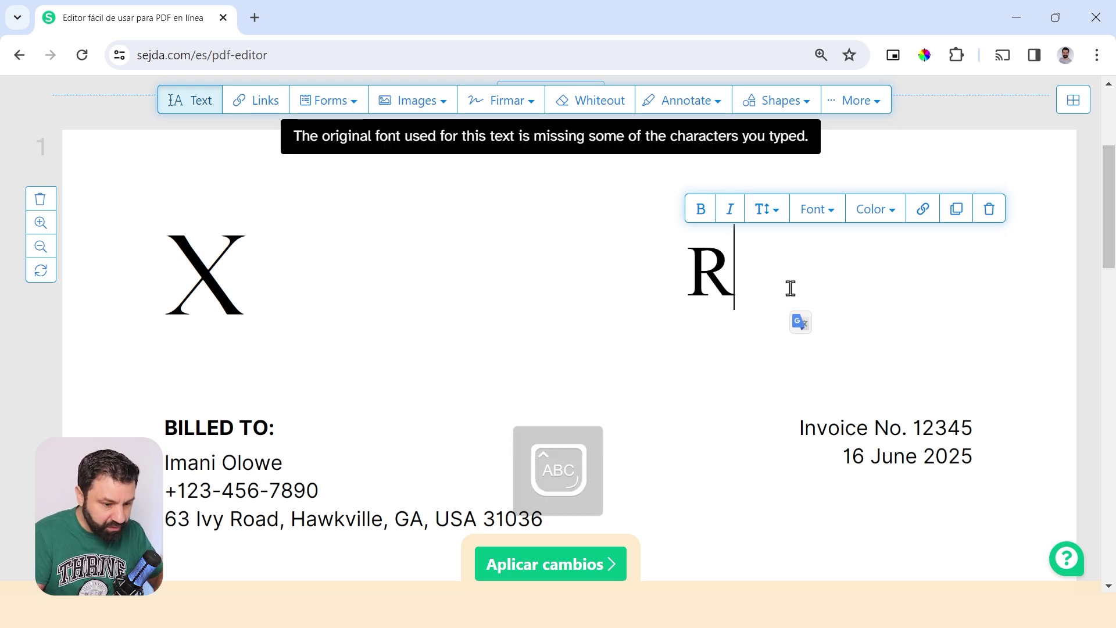
pyautogui.write('ECIBO')
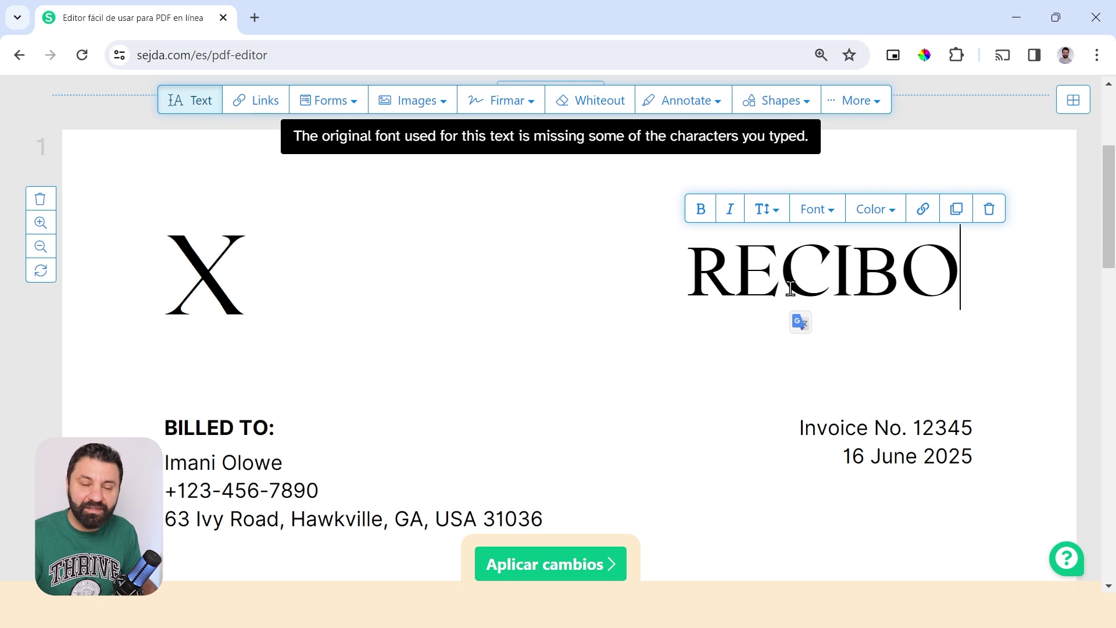
pyautogui.click(204, 280)
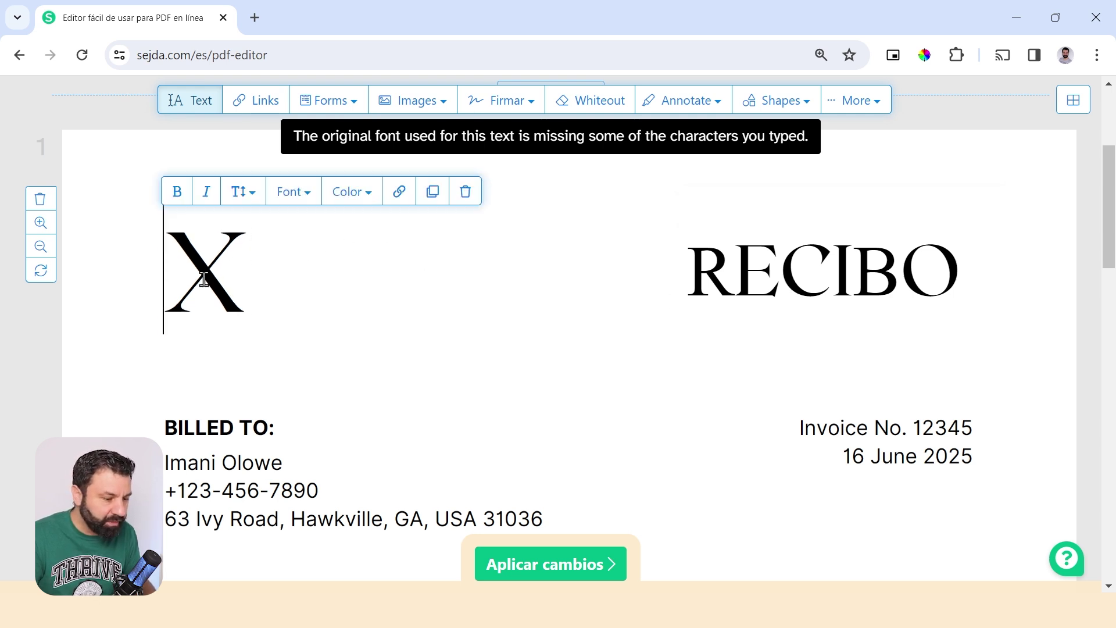
pyautogui.doubleClick(204, 280)
pyautogui.write('R')
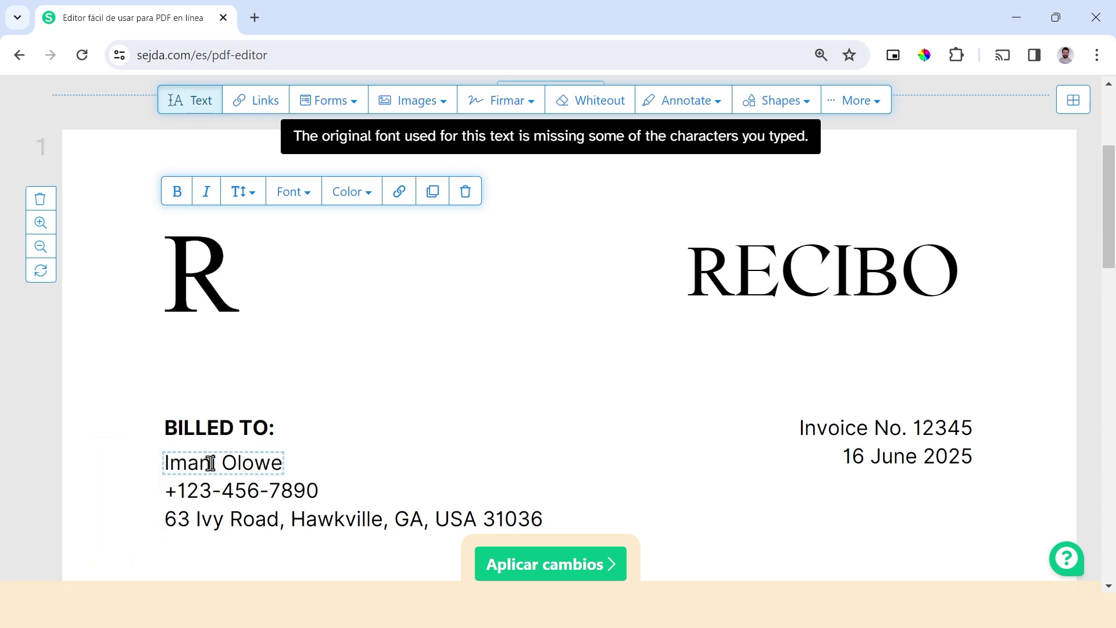
pyautogui.tripleClick(210, 464)
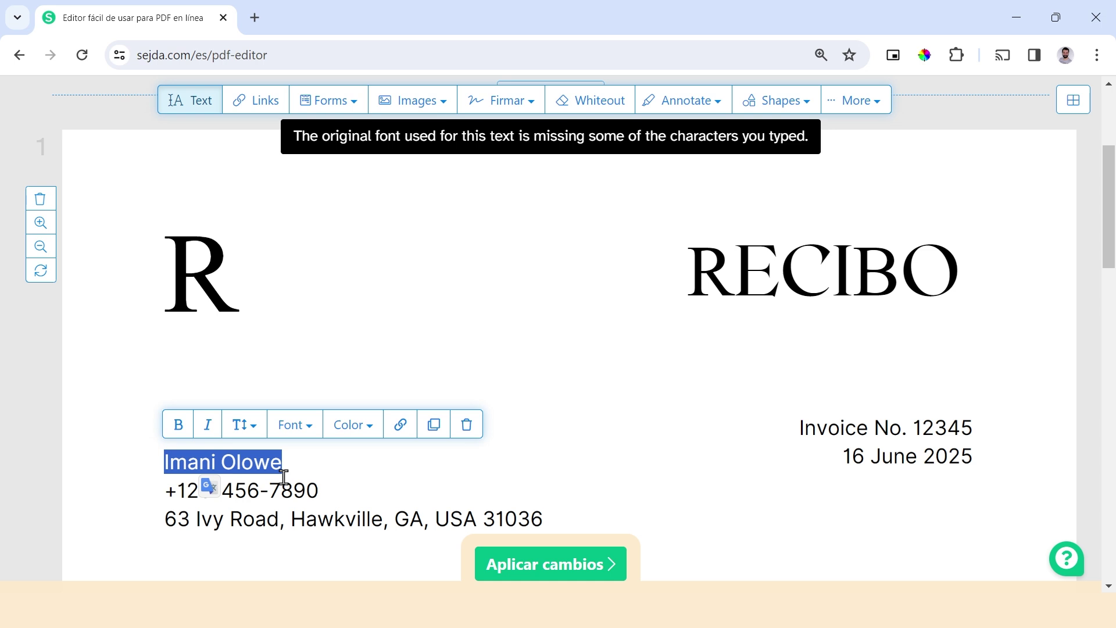
pyautogui.write('@')
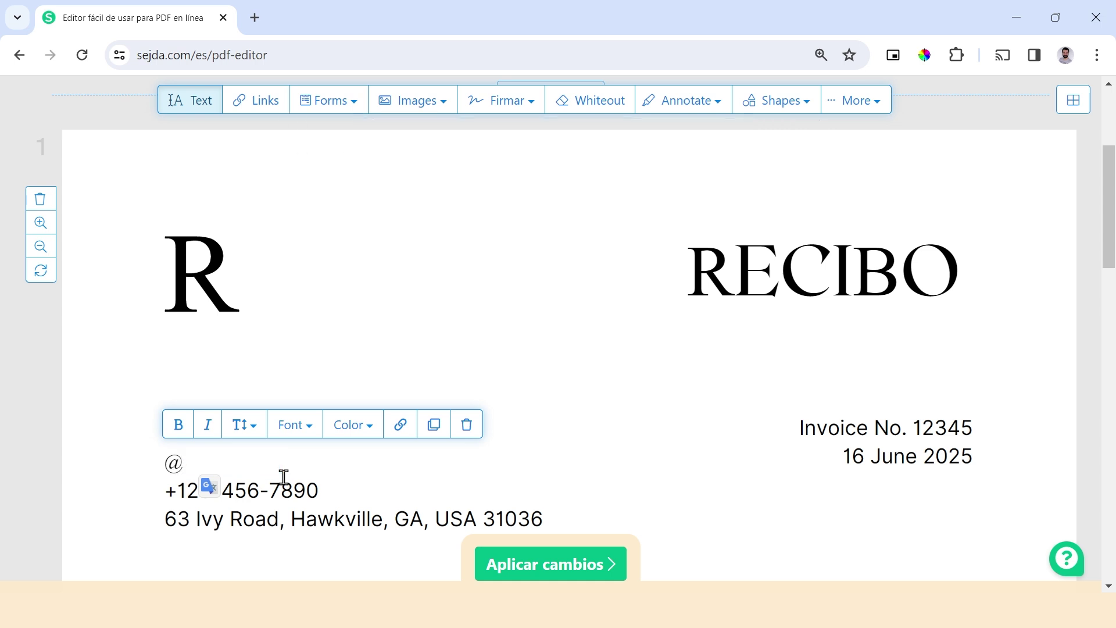
pyautogui.write('40')
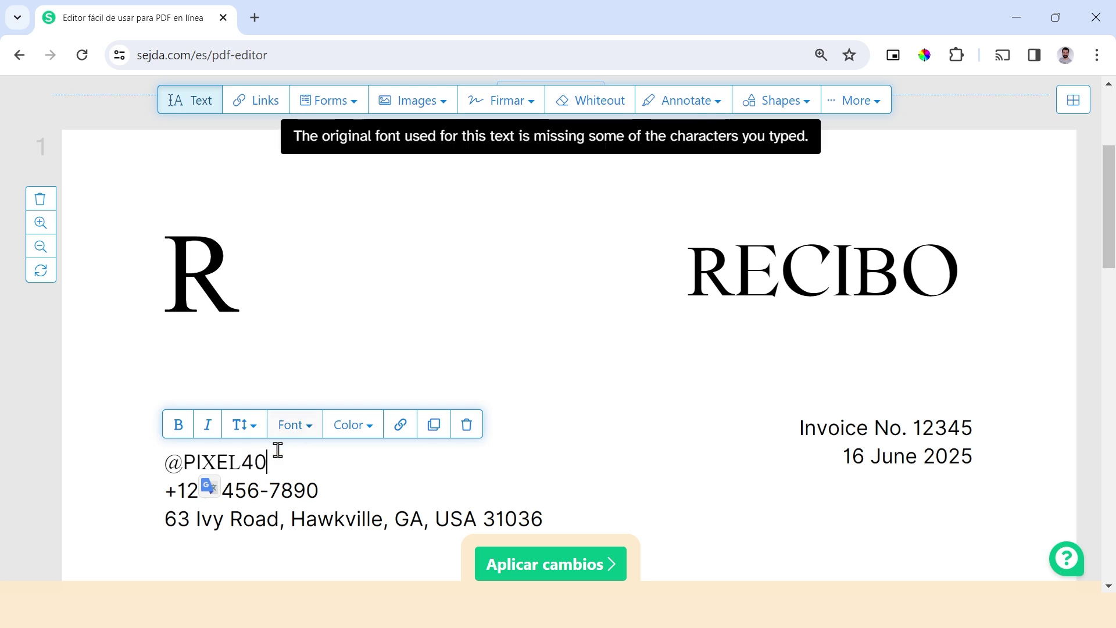
pyautogui.moveTo(268, 462); pyautogui.dragTo(165, 463)
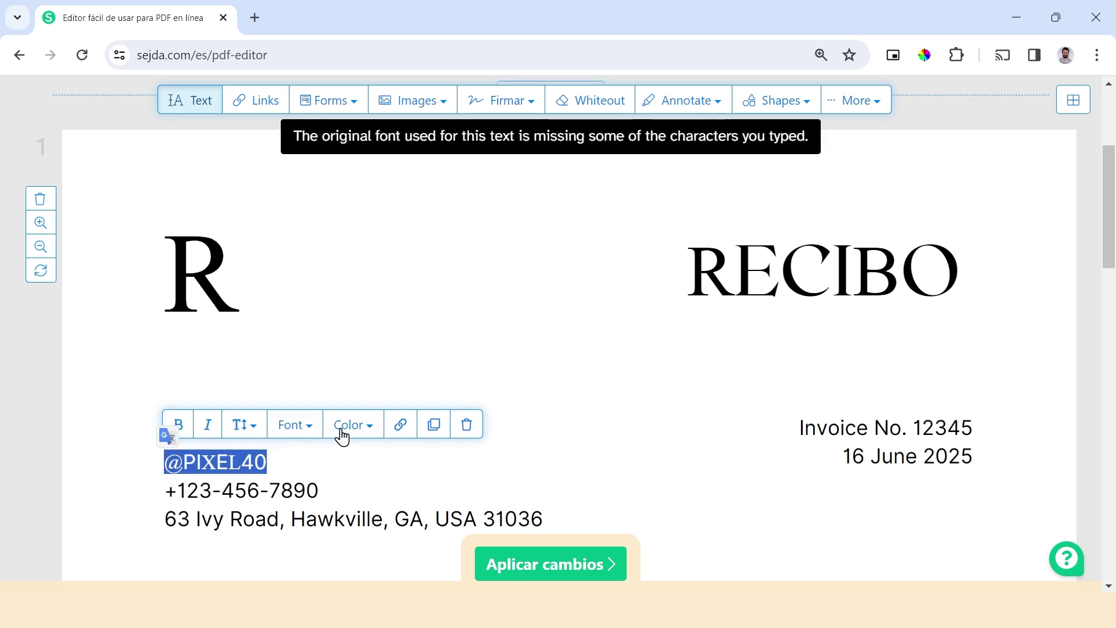
pyautogui.click(401, 430)
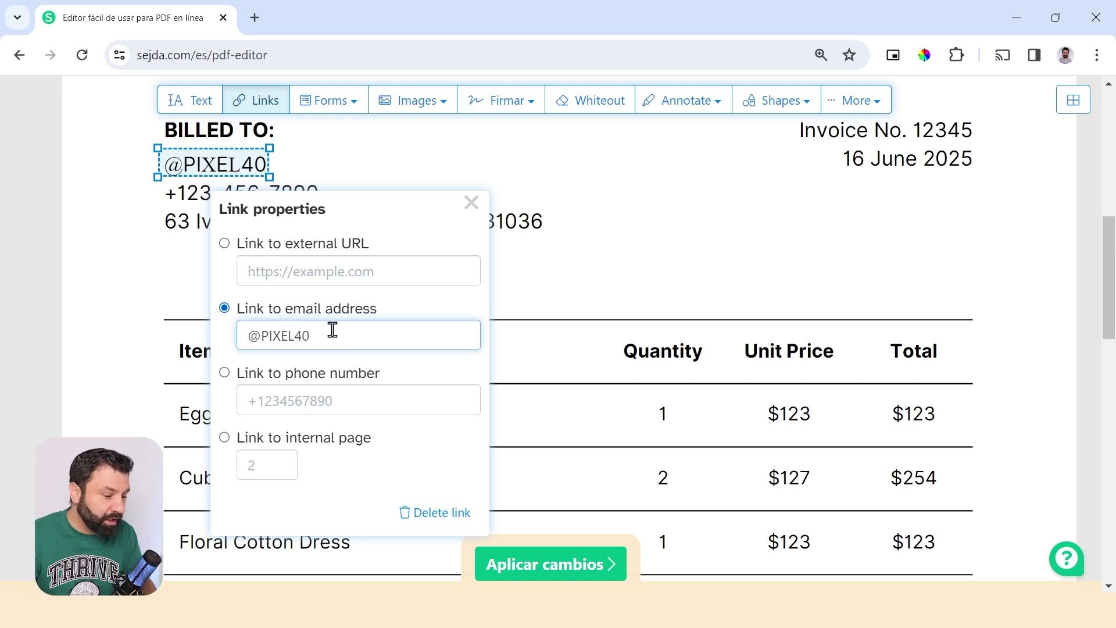
pyautogui.click(302, 247)
pyautogui.click(302, 263)
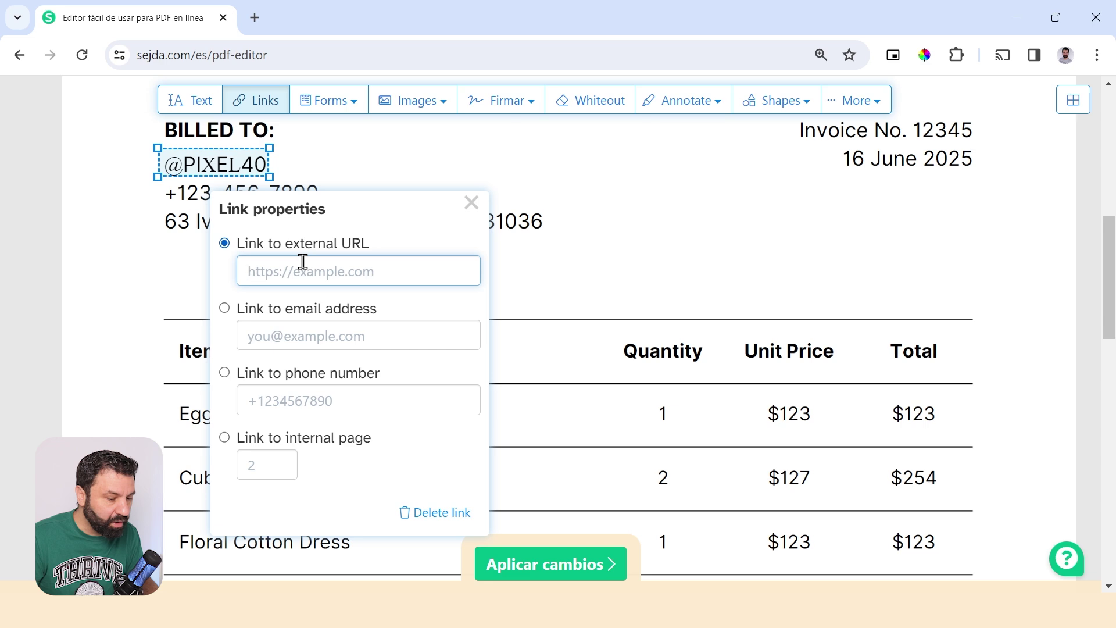
pyautogui.click(256, 22)
pyautogui.write('youtube.com/@pixel40')
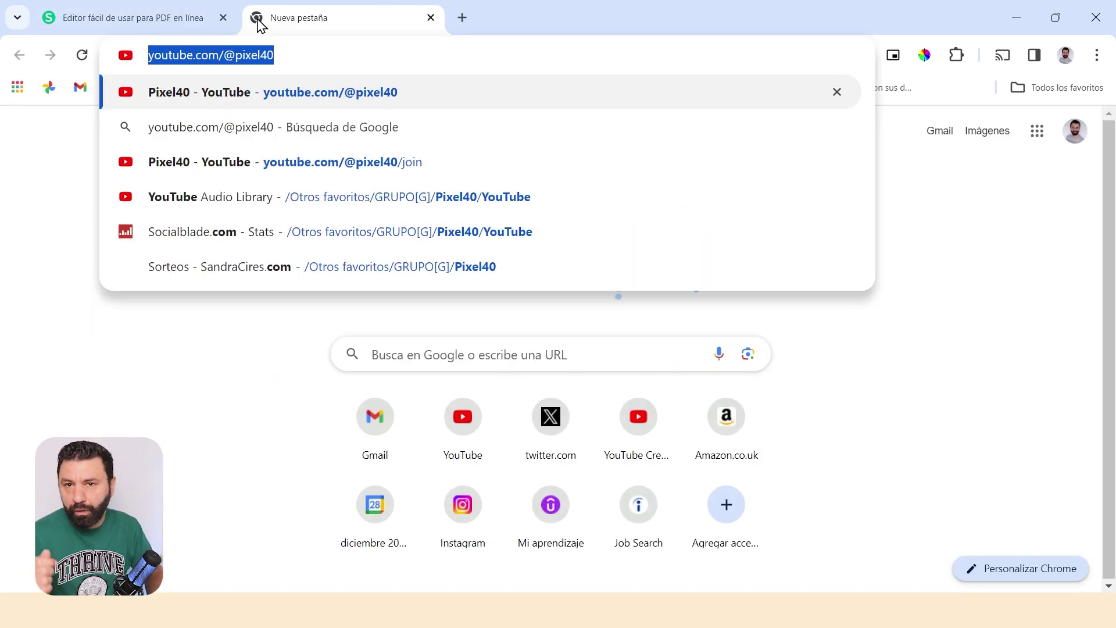
pyautogui.click(183, 16)
pyautogui.write('https://youtube.com/@pixel40')
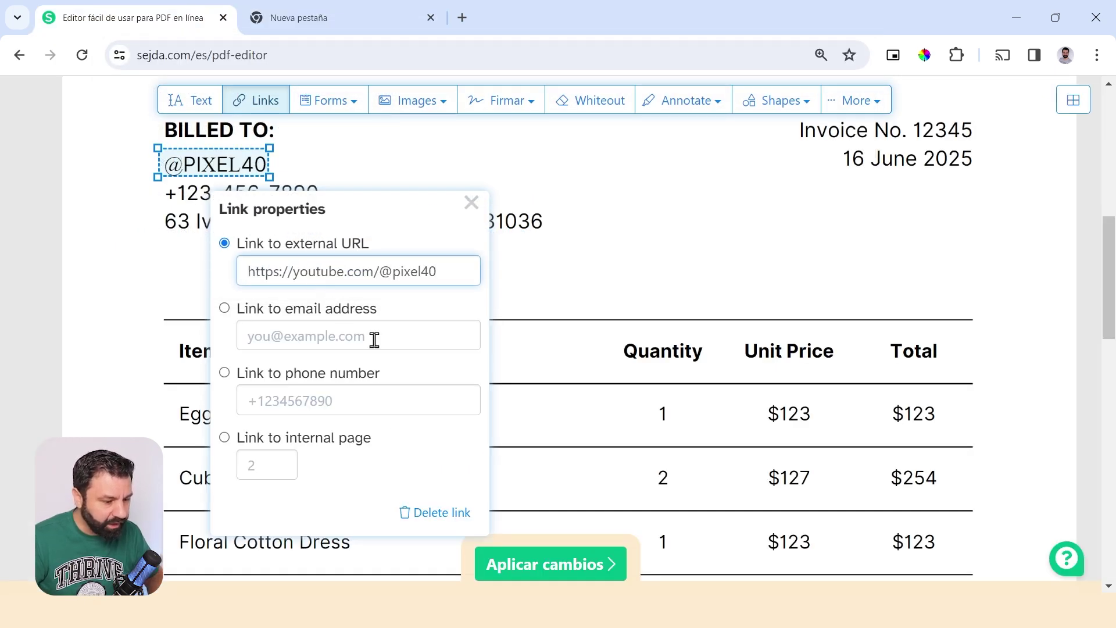
pyautogui.click(471, 203)
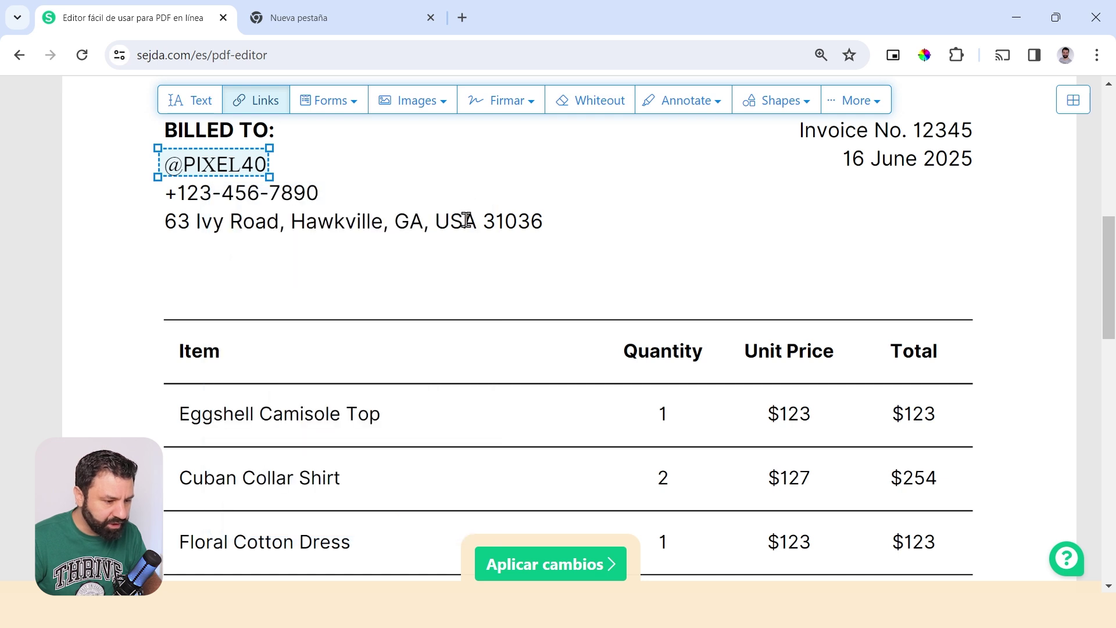
# - Deselect the link area and scroll back to the top of the page
pyautogui.click(296, 193)
pyautogui.scroll(2, 369, 252)
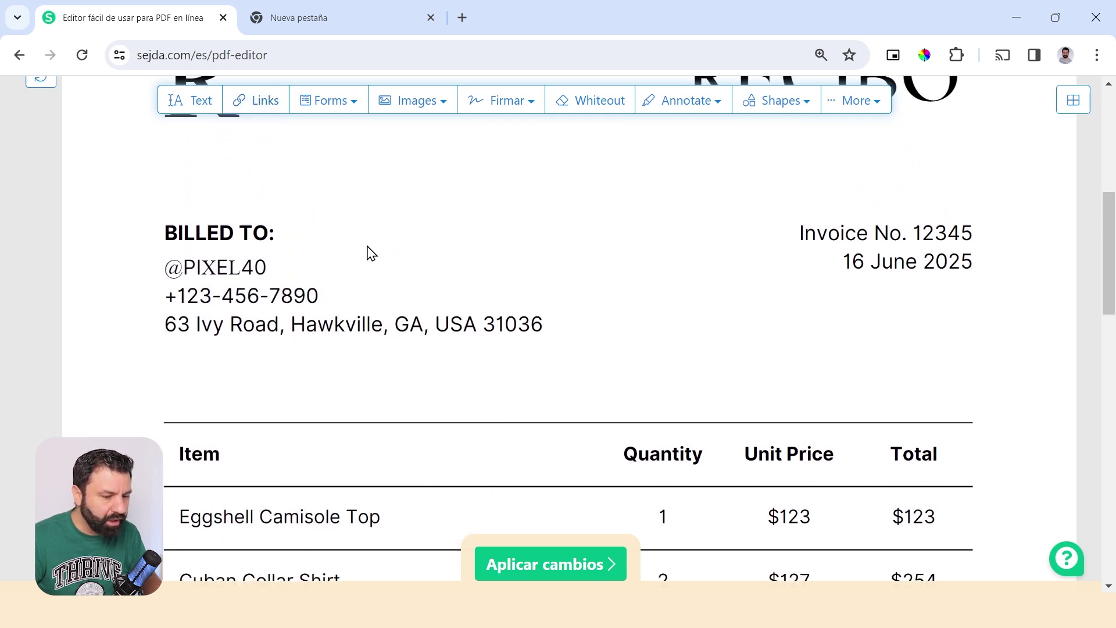
pyautogui.scroll(2, 606, 224)
pyautogui.scroll(3, 486, 344)
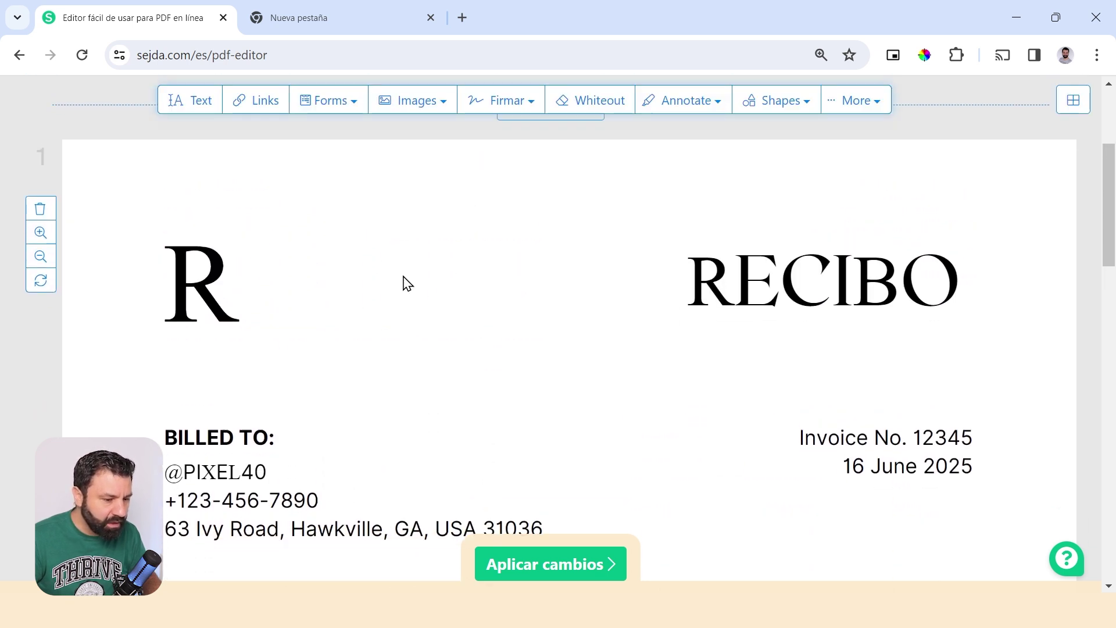
pyautogui.scroll(2, 403, 281)
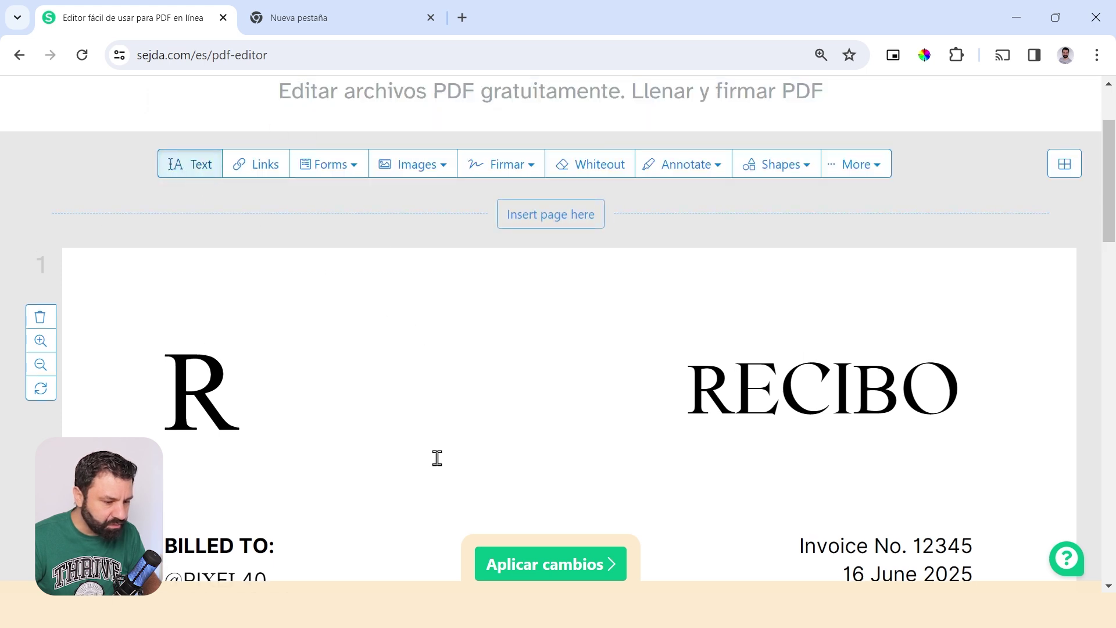
# - Add a text box reading 'algo' below the header and open the Firmar signature options
pyautogui.click(389, 434)
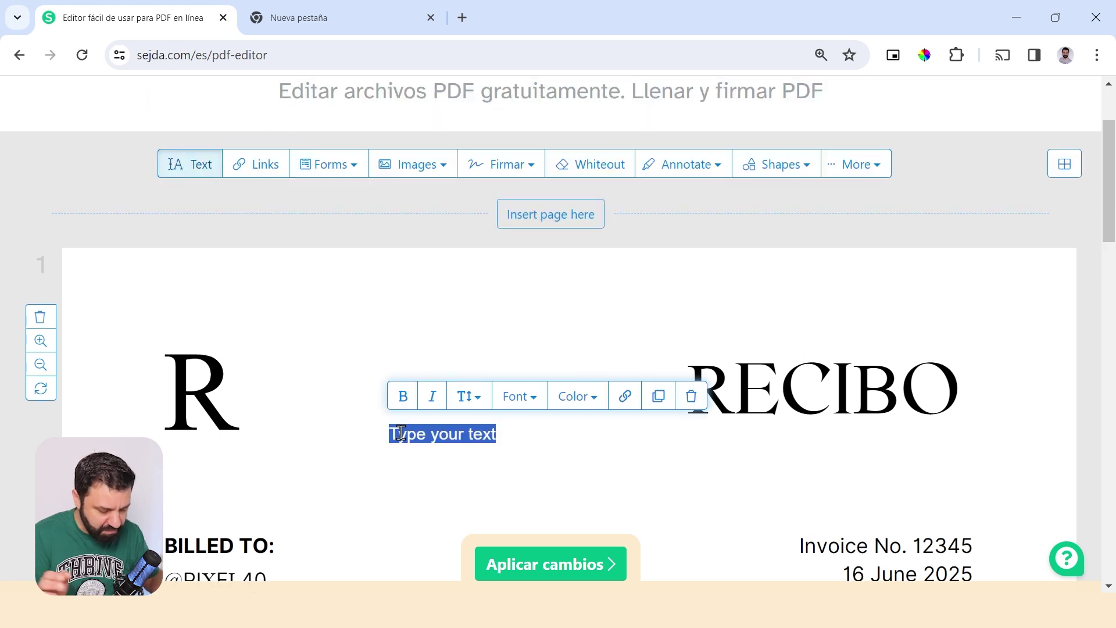
pyautogui.write('algo')
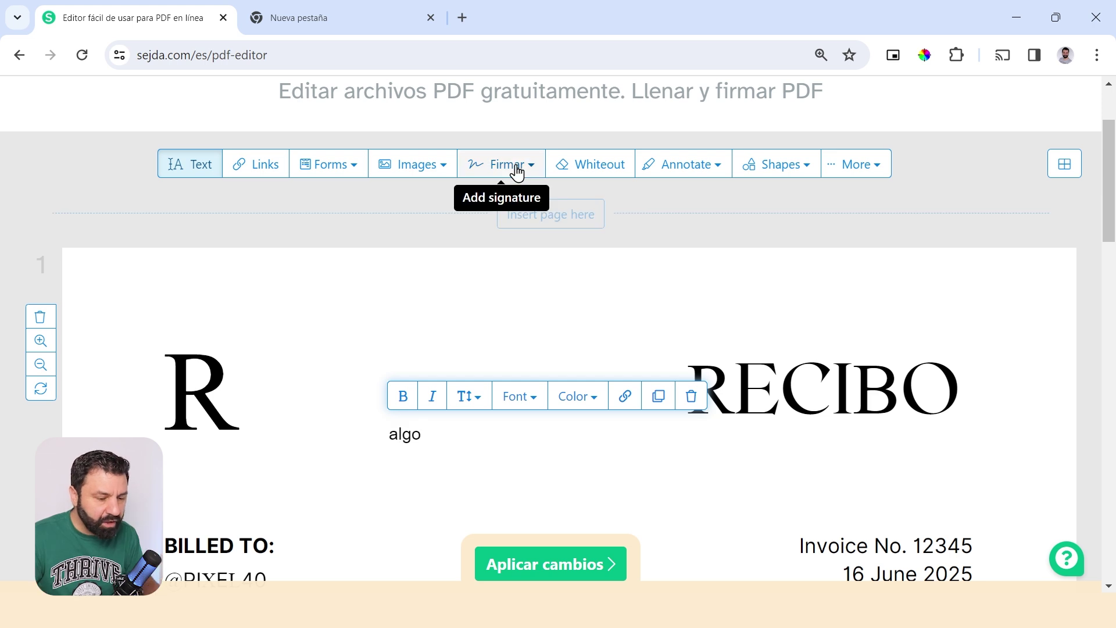
pyautogui.click(516, 172)
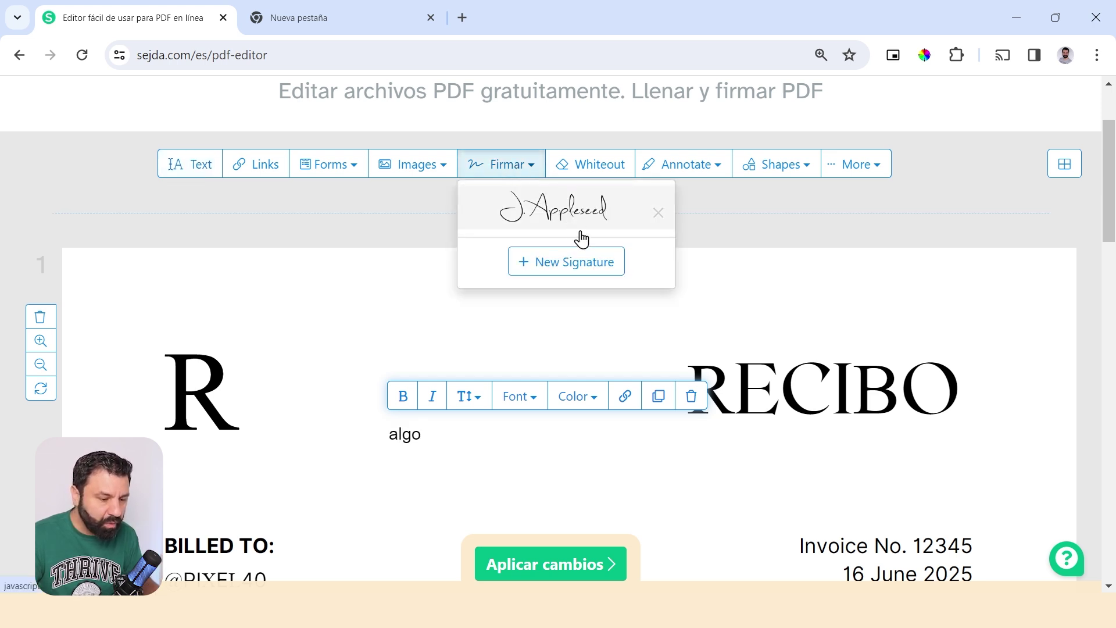
# - Create a typed cursive signature of the author's name and place it below RECIBO
pyautogui.click(575, 270)
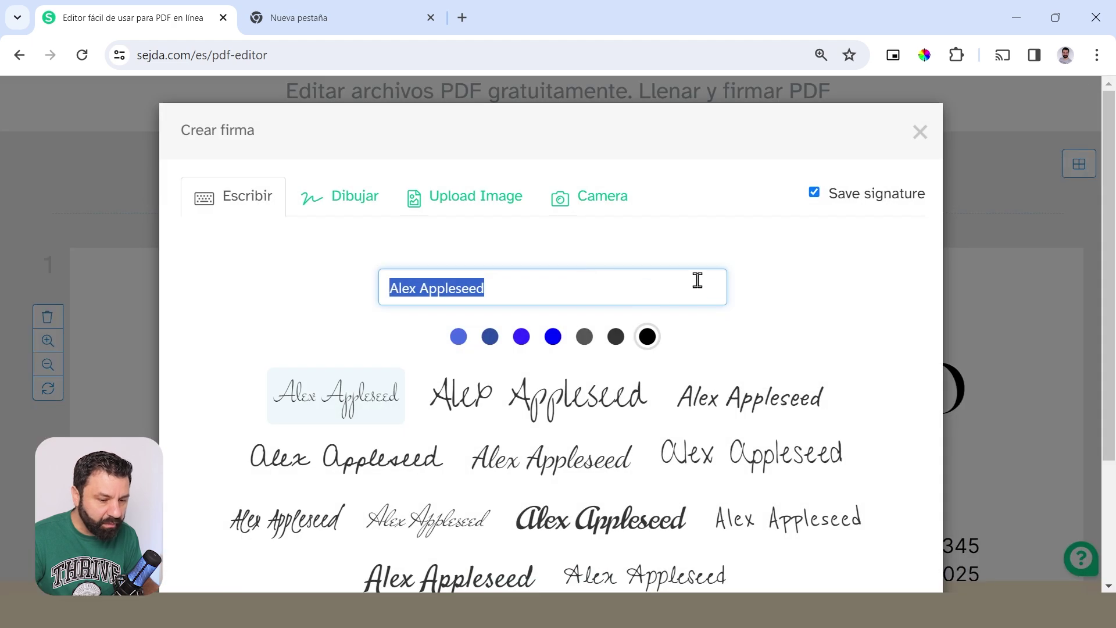
pyautogui.scroll(-1, 483, 230)
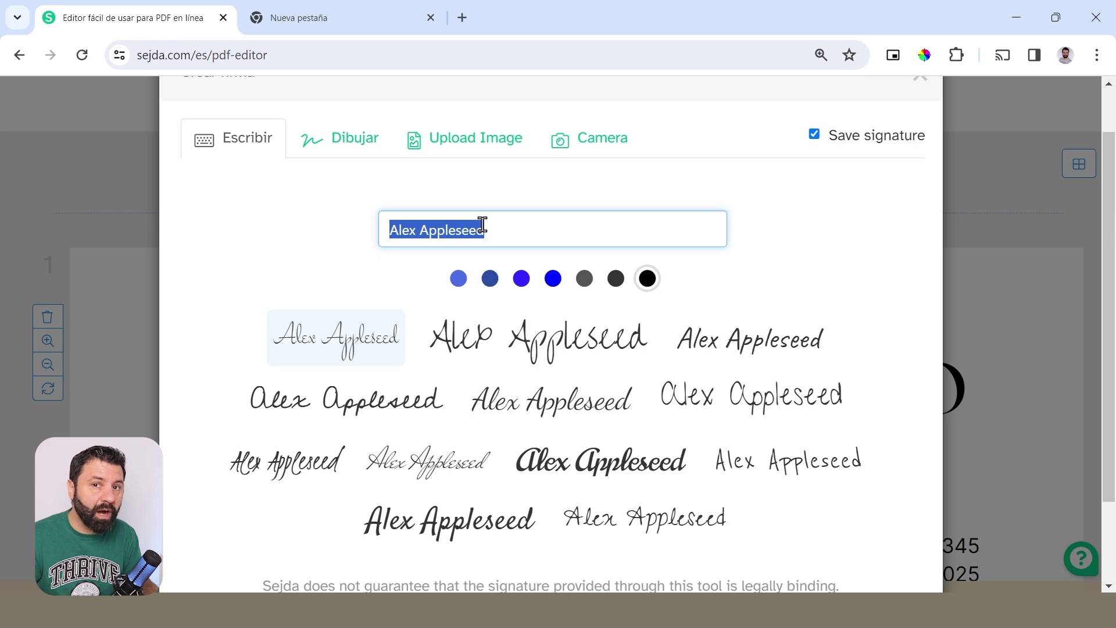
pyautogui.write('se')
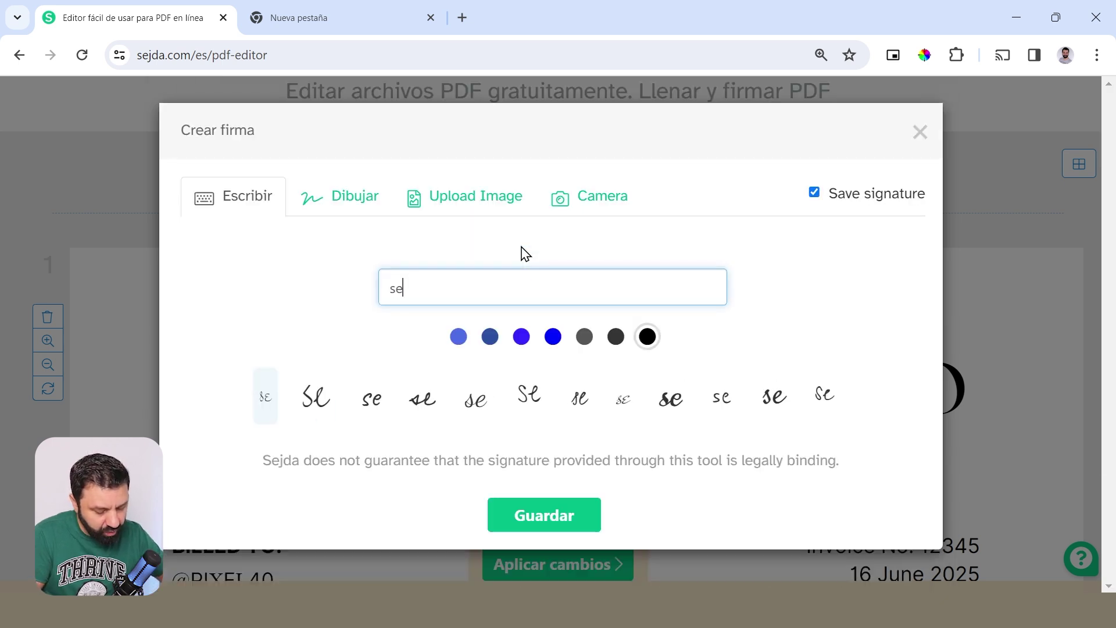
pyautogui.write('rgo')
pyautogui.press('BackSpace')
pyautogui.press('BackSpace')
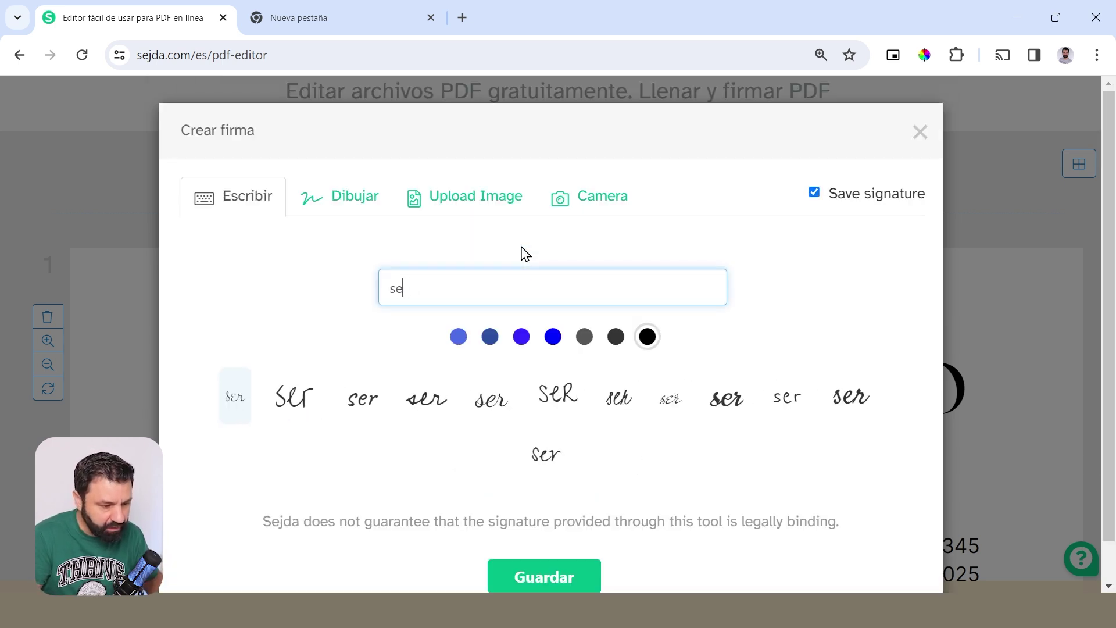
pyautogui.press('BackSpace')
pyautogui.press('BackSpace')
pyautogui.press('BackSpace')
pyautogui.write('Ser')
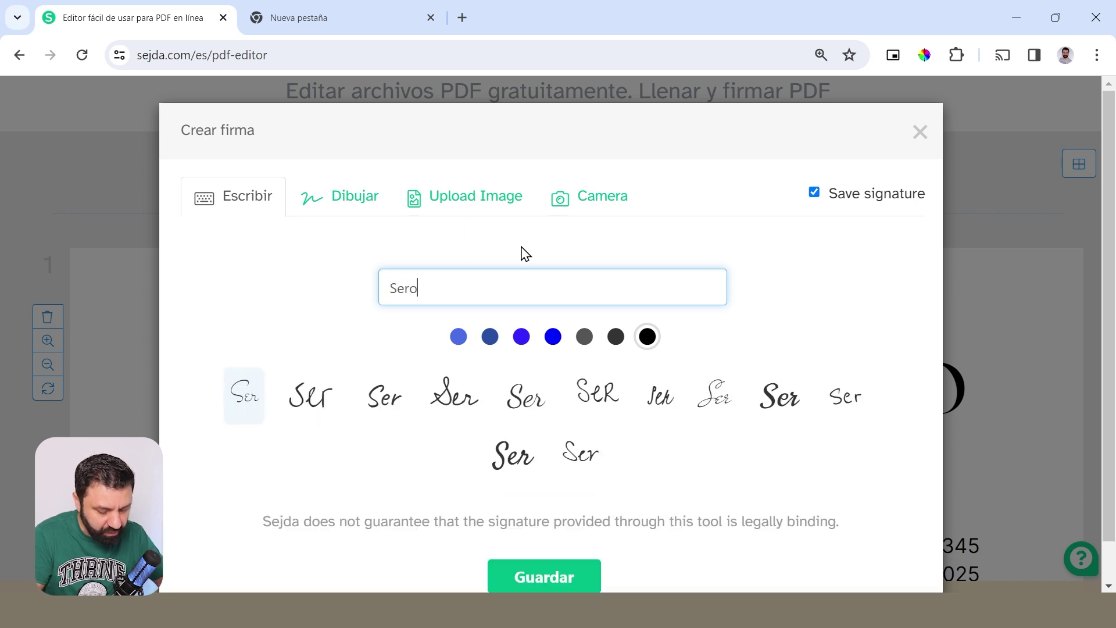
pyautogui.write('o')
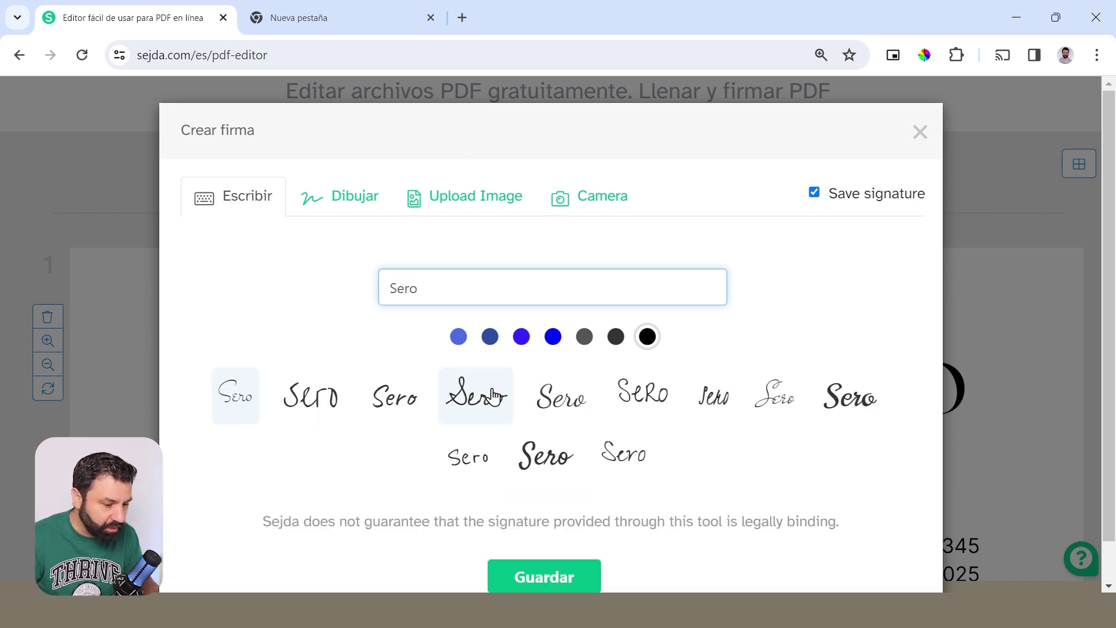
pyautogui.press('Left')
pyautogui.write('g')
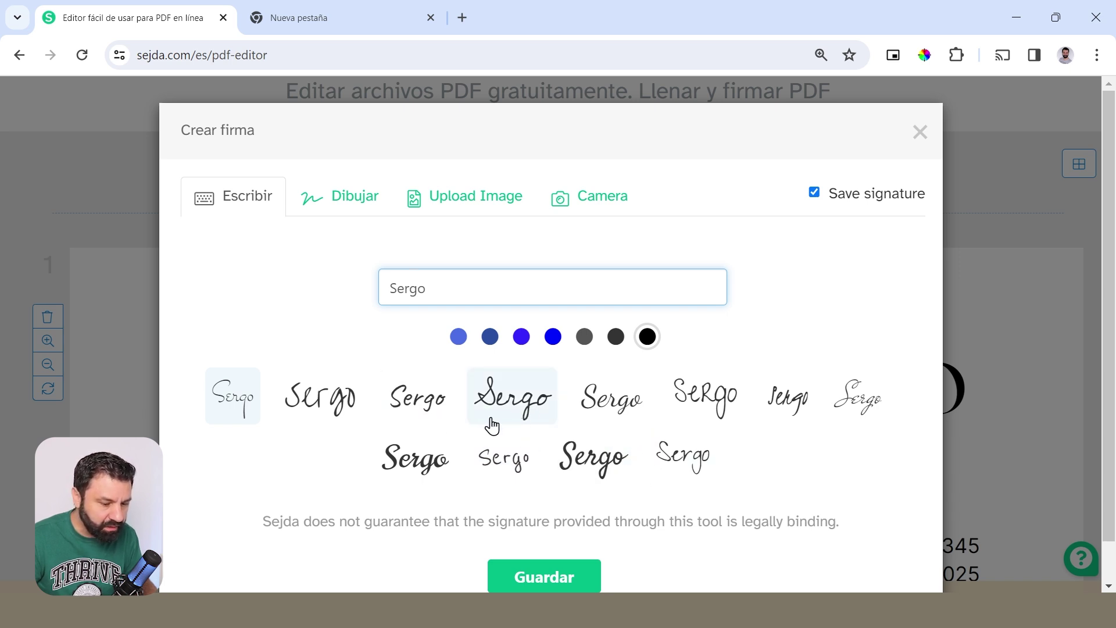
pyautogui.click(513, 399)
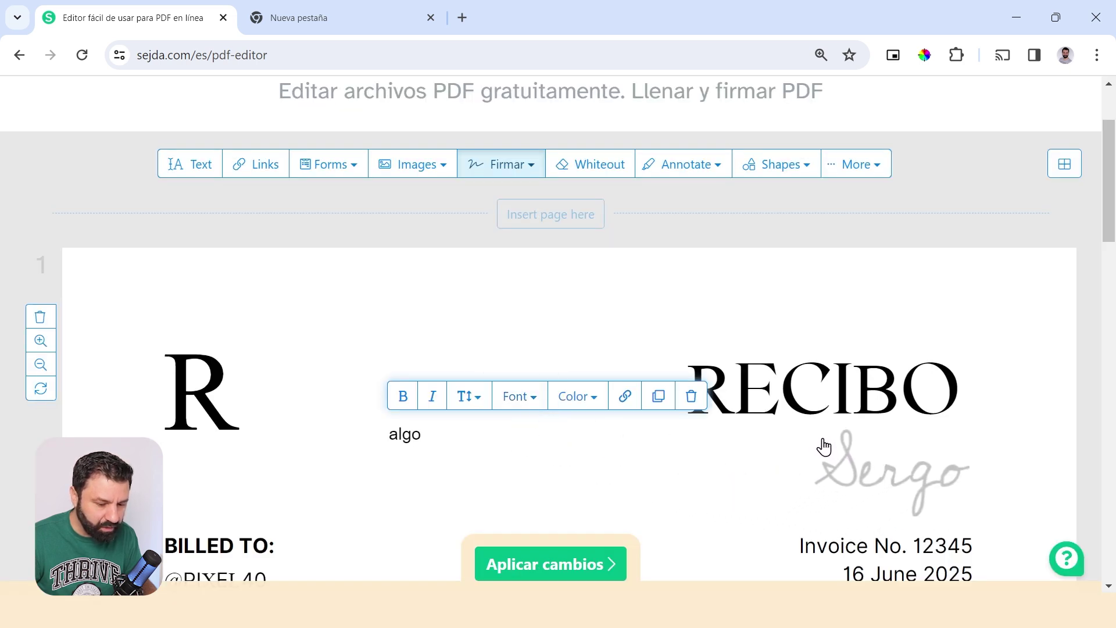
pyautogui.click(820, 439)
pyautogui.scroll(-2, 583, 109)
# - Cover the BILLED TO: label with a Whiteout rectangle
pyautogui.click(583, 109)
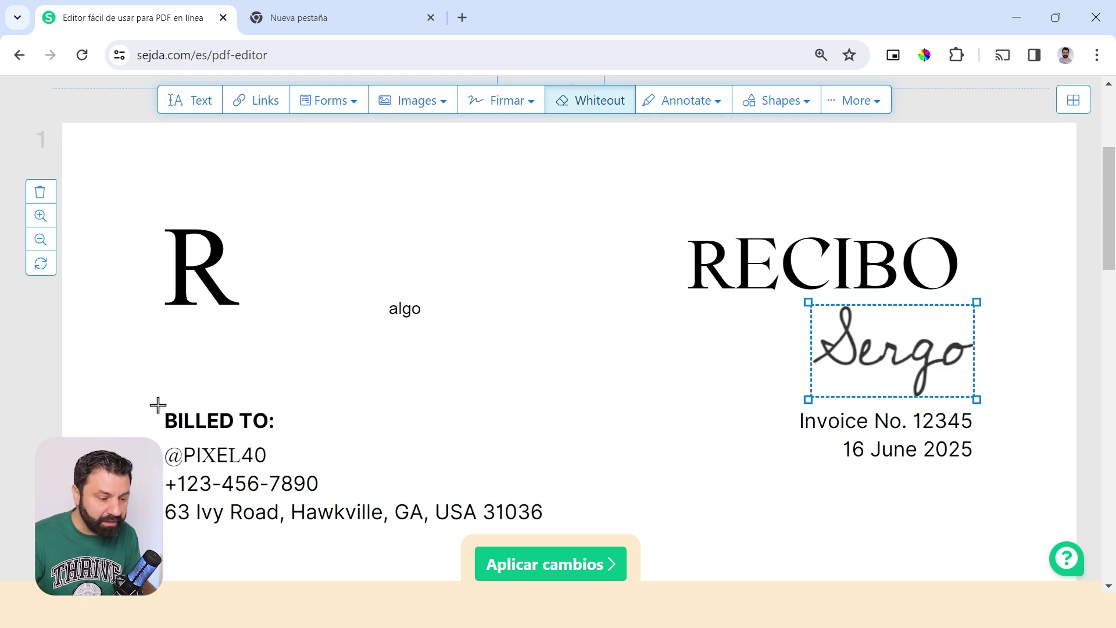
pyautogui.moveTo(157, 399)
pyautogui.mouseDown()
pyautogui.moveTo(298, 432)
pyautogui.moveTo(289, 443)
pyautogui.mouseUp()
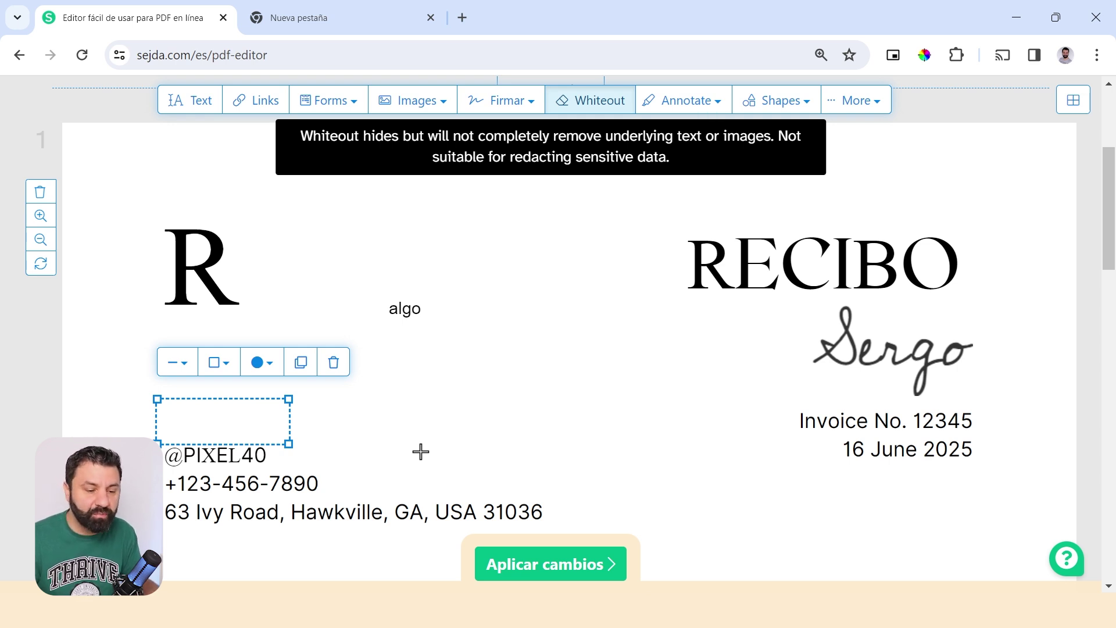
# - Apply the changes and download the PDF as archivo-sedja.pdf into the 597 pdf folder
pyautogui.click(541, 564)
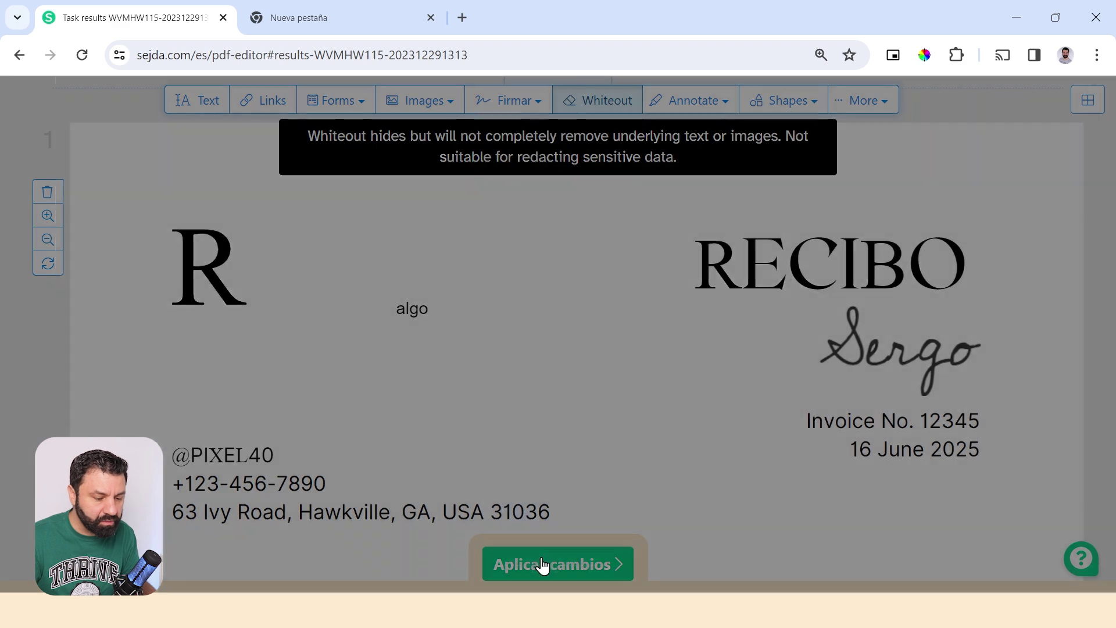
pyautogui.scroll(-2, 983, 497)
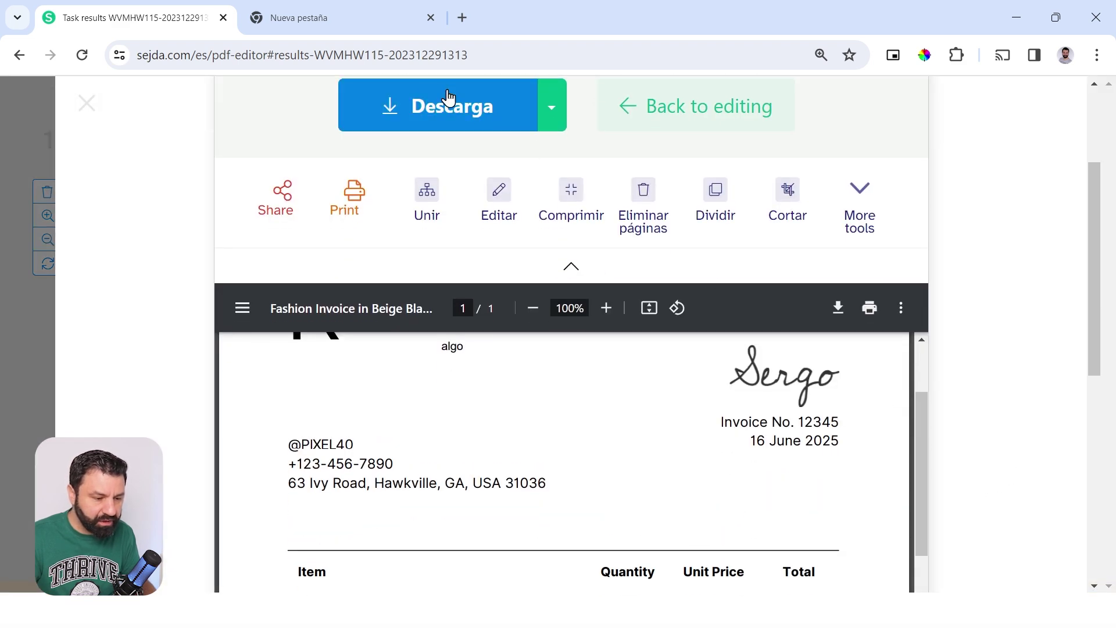
pyautogui.click(449, 108)
pyautogui.write('-sedja')
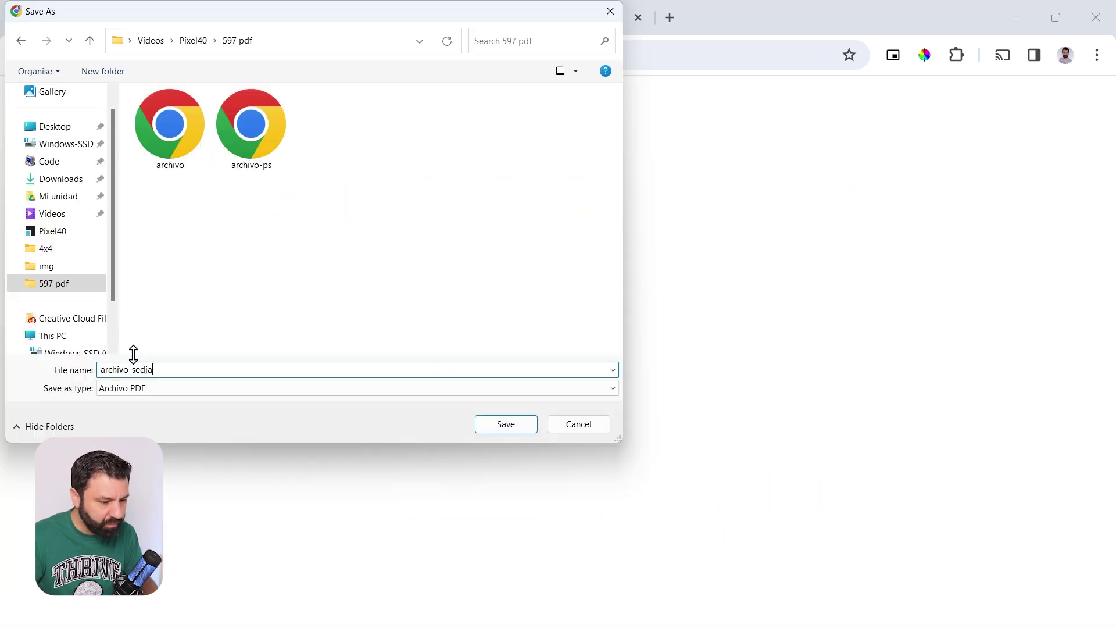
pyautogui.press('BackSpace')
pyautogui.press('BackSpace')
pyautogui.press('BackSpace')
pyautogui.write('s')
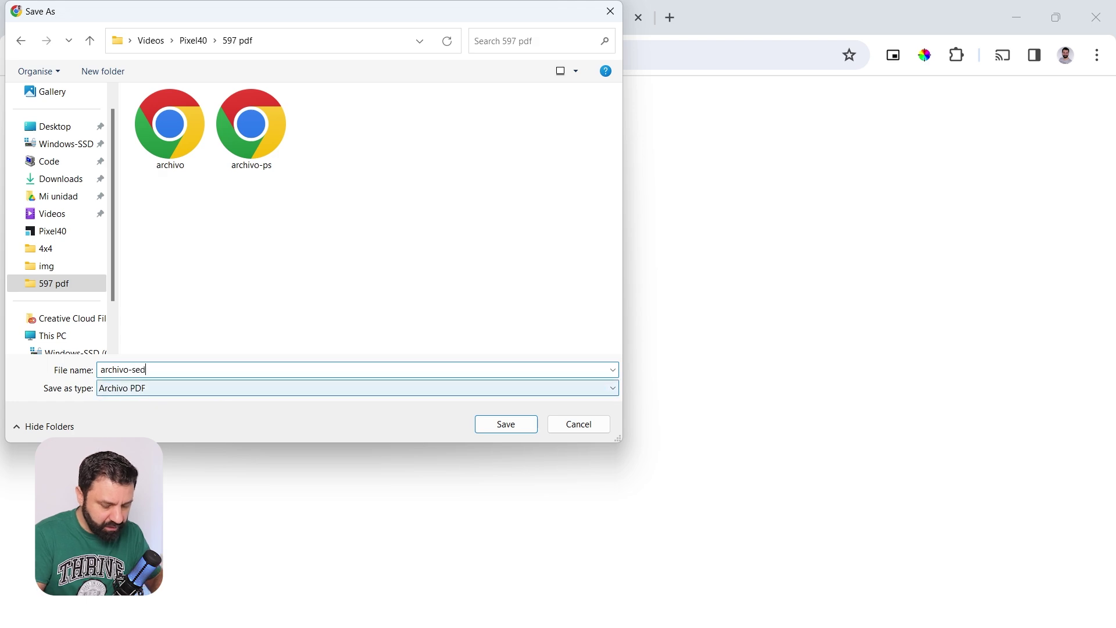
pyautogui.write('ja')
pyautogui.press('Return')
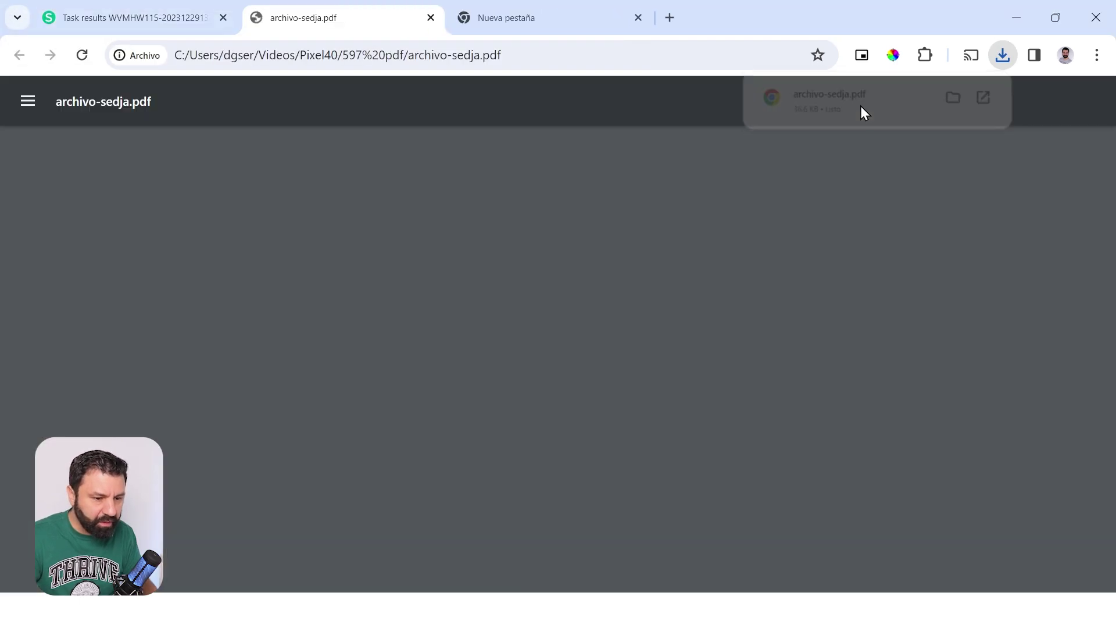
pyautogui.scroll(-1, 603, 314)
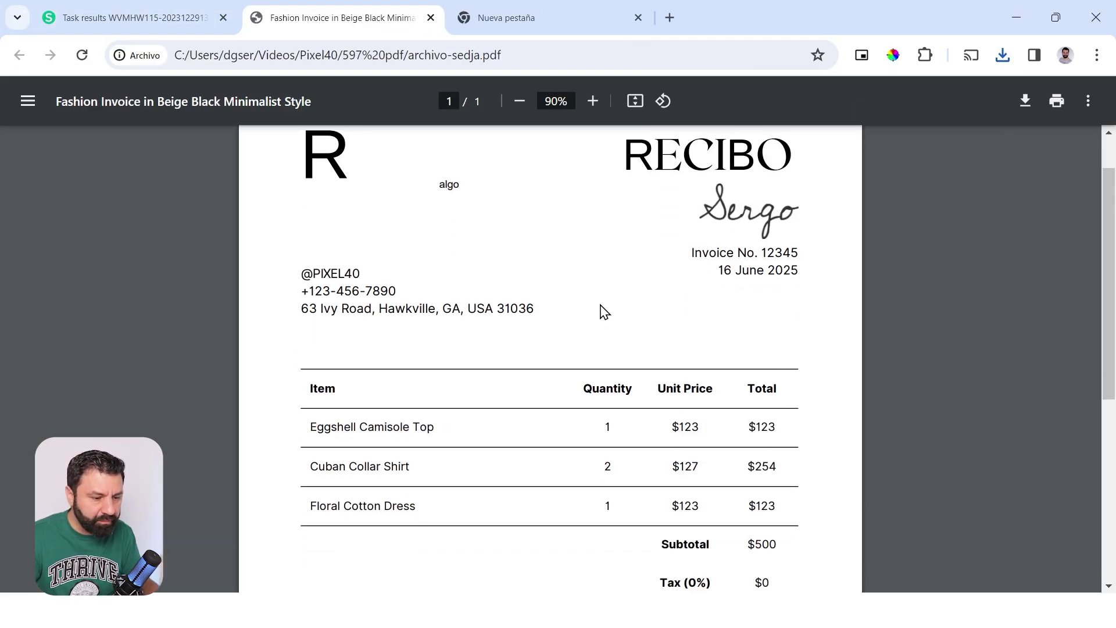
pyautogui.scroll(1, 614, 259)
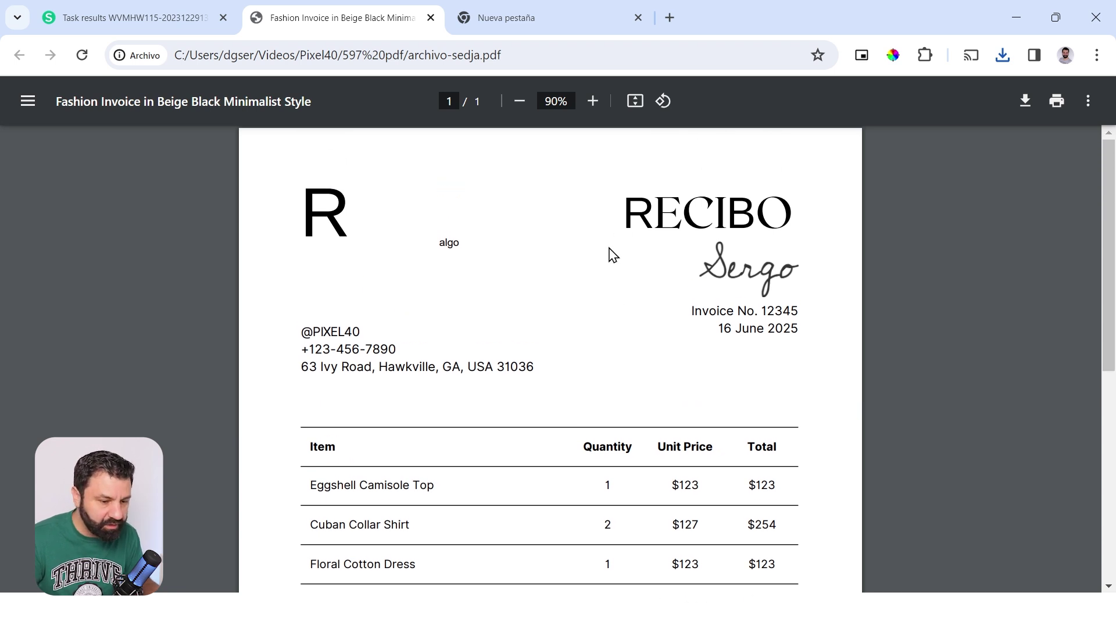
pyautogui.moveTo(624, 212); pyautogui.dragTo(770, 214)
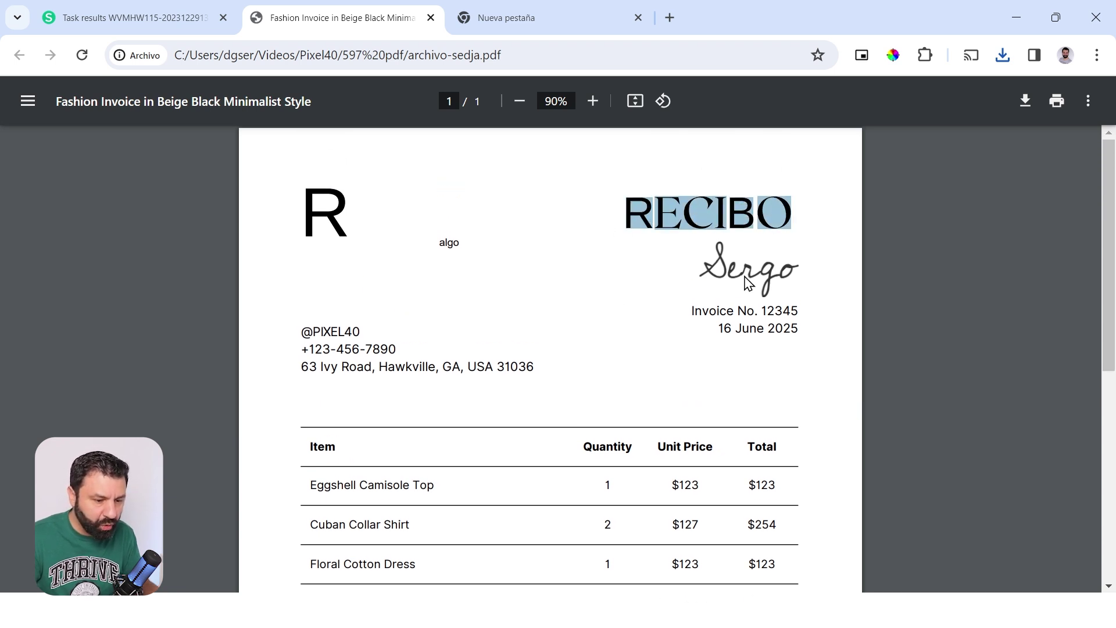
pyautogui.click(711, 275)
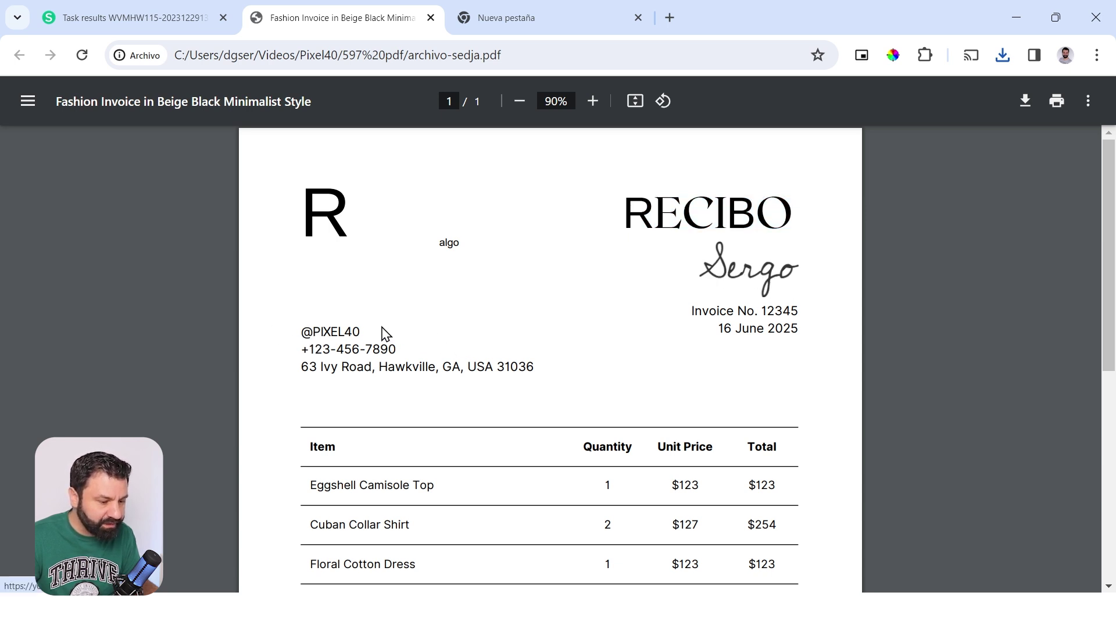
pyautogui.click(343, 337)
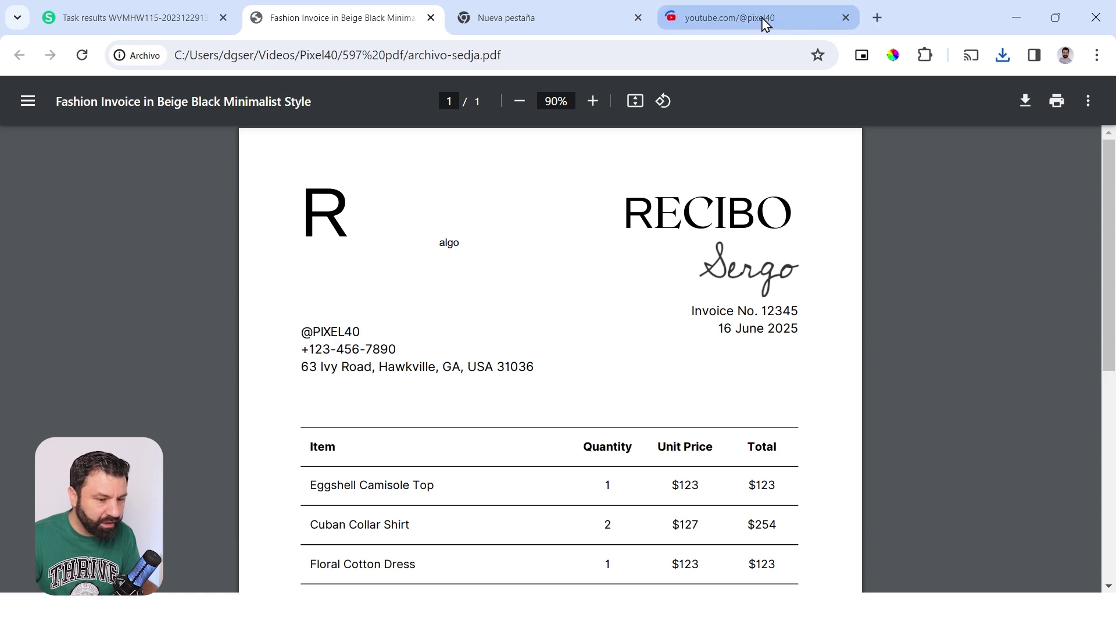
pyautogui.click(764, 19)
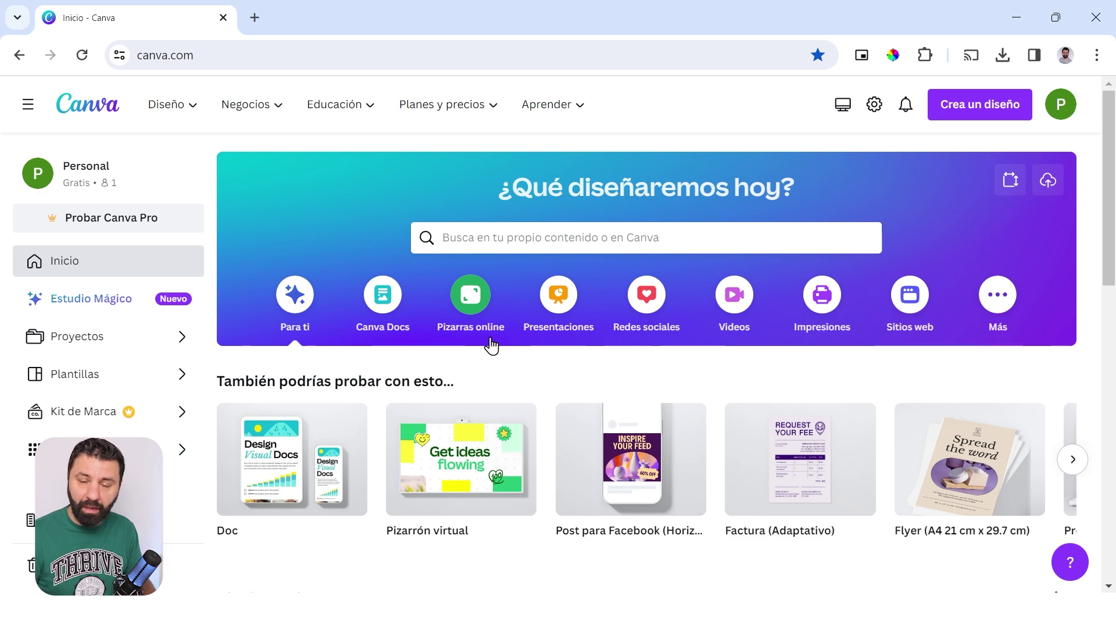
# - Drag archivo.pdf from the 597 pdf folder into Canva, open it, and zoom to 88%
pyautogui.hotkey('alt', 'Tab')
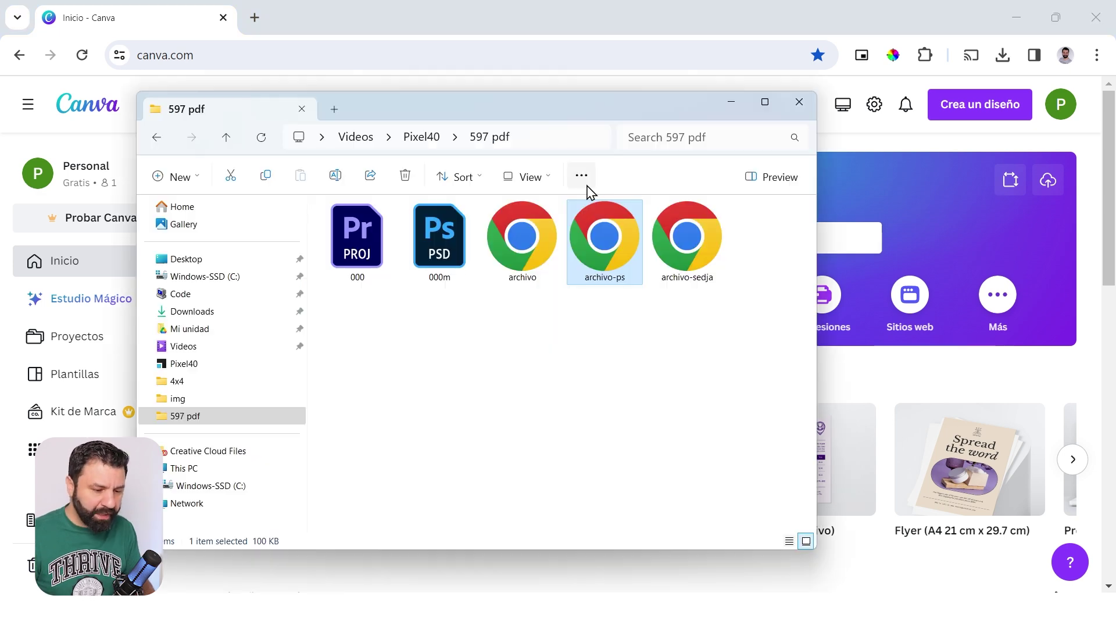
pyautogui.click(520, 241)
pyautogui.moveTo(520, 241); pyautogui.dragTo(917, 333)
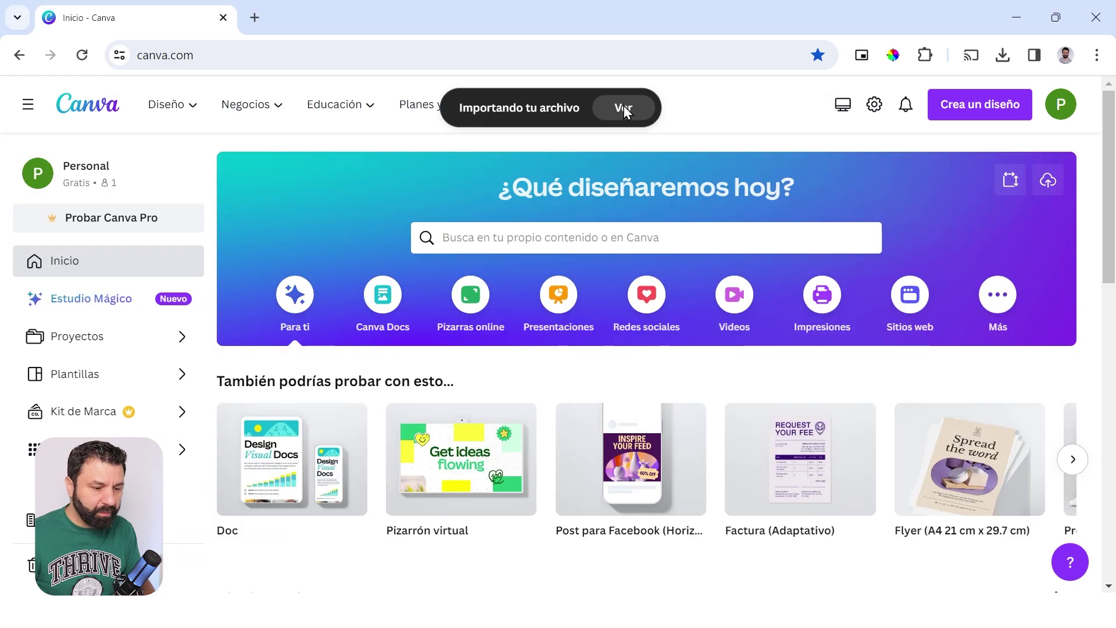
pyautogui.click(636, 110)
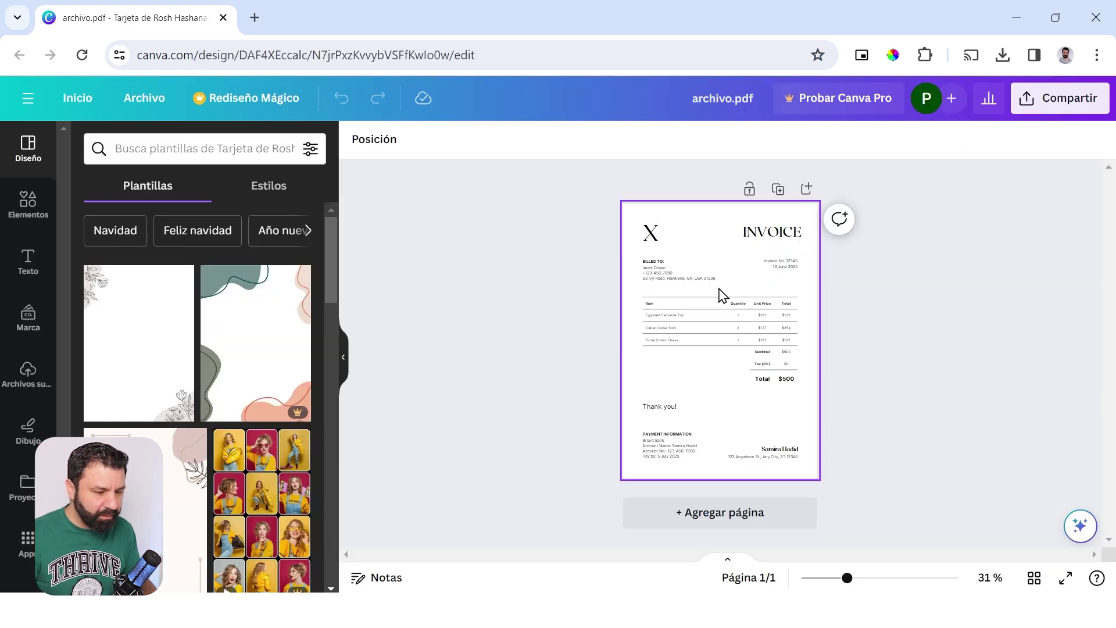
pyautogui.keyDown('ctrl'); pyautogui.scroll(2, 721, 294); pyautogui.keyUp('ctrl')
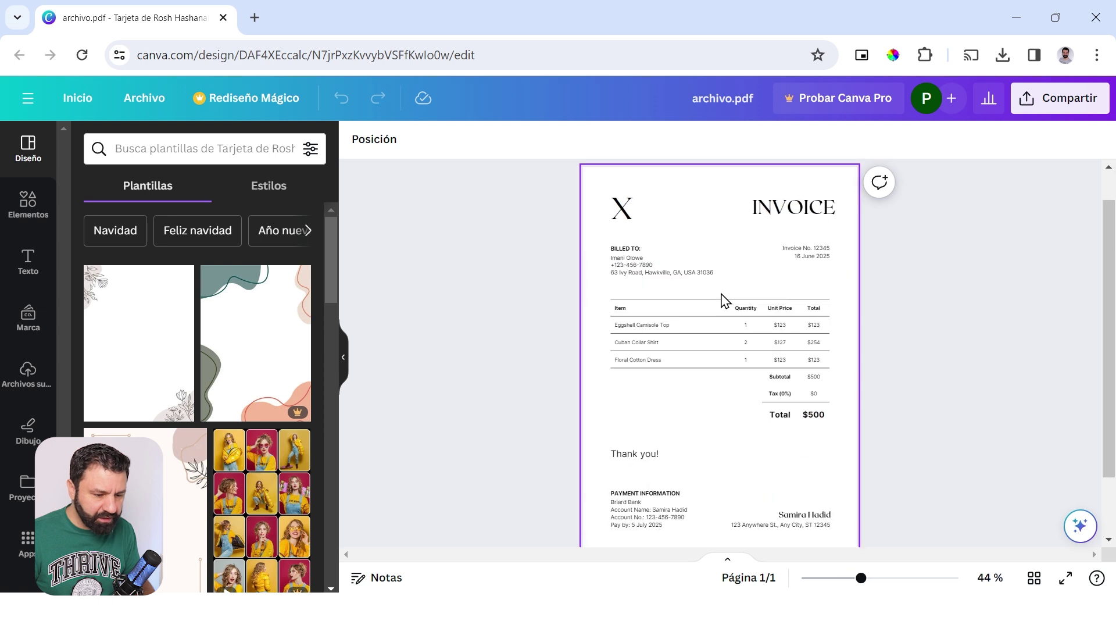
pyautogui.keyDown('ctrl'); pyautogui.scroll(3, 715, 291); pyautogui.keyUp('ctrl')
pyautogui.keyDown('ctrl'); pyautogui.scroll(1, 704, 285); pyautogui.keyUp('ctrl')
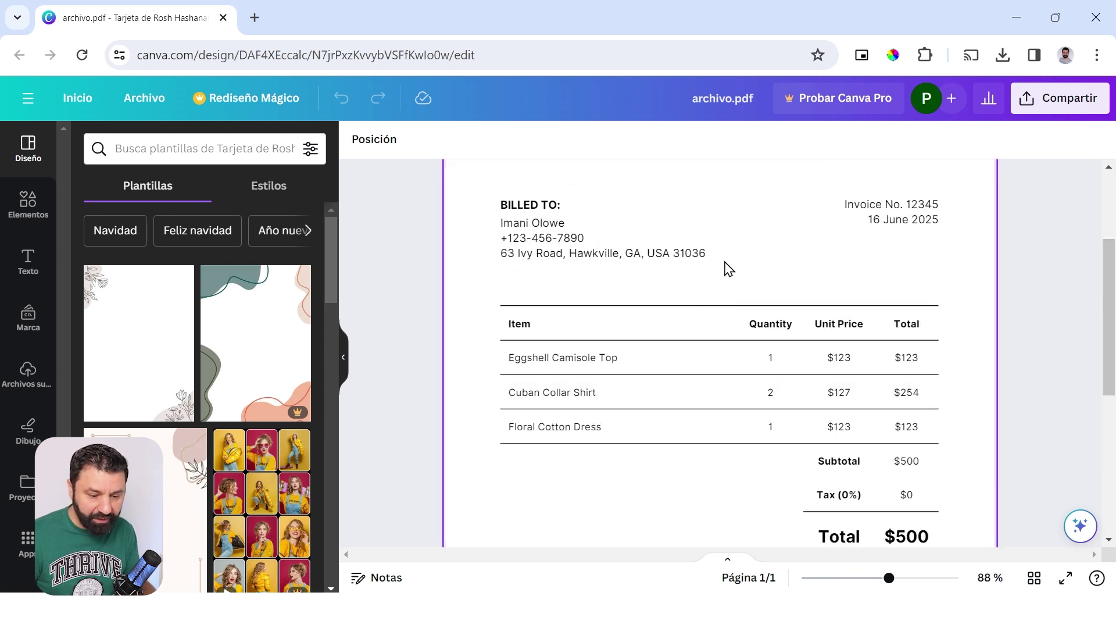
pyautogui.scroll(1, 738, 192)
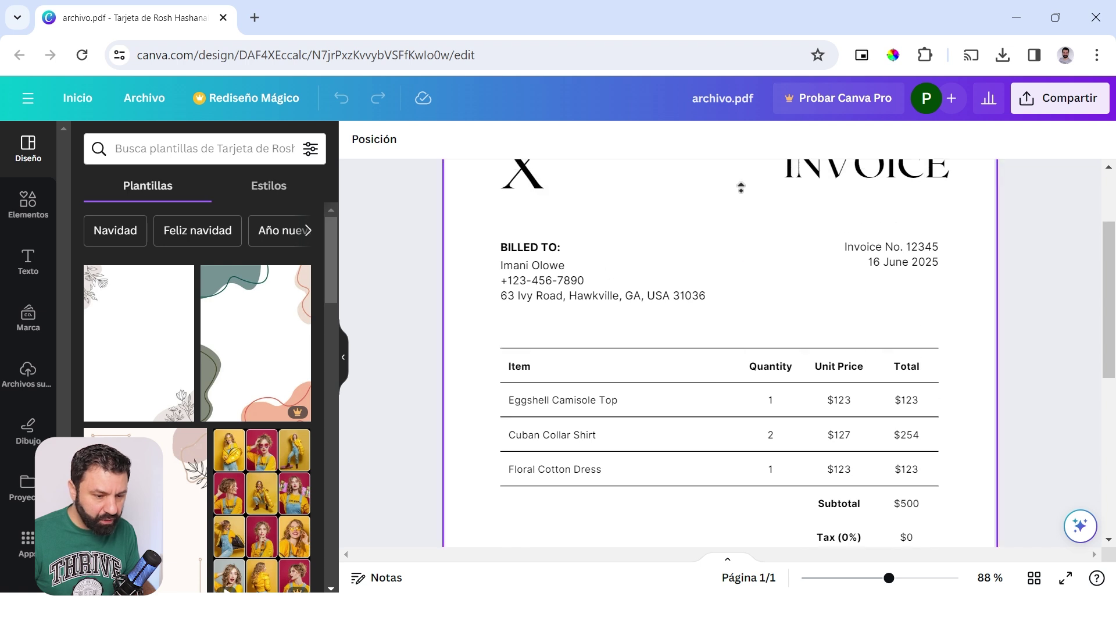
pyautogui.scroll(1, 742, 192)
pyautogui.scroll(1, 741, 192)
pyautogui.scroll(1, 742, 192)
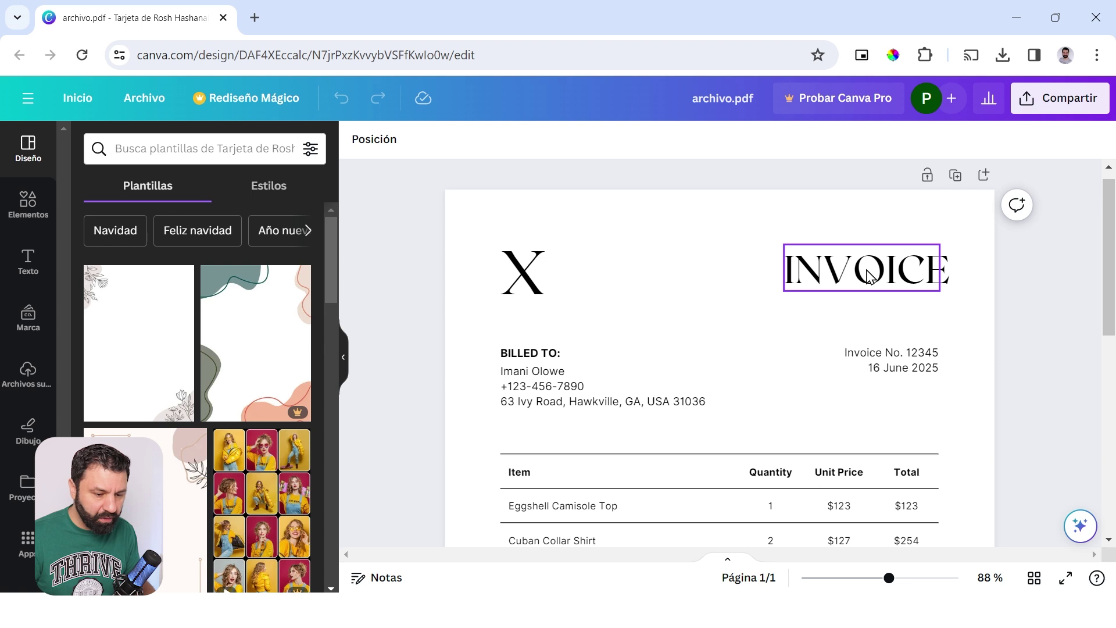
# - Change the INVOICE heading to RECIBO
pyautogui.doubleClick(866, 273)
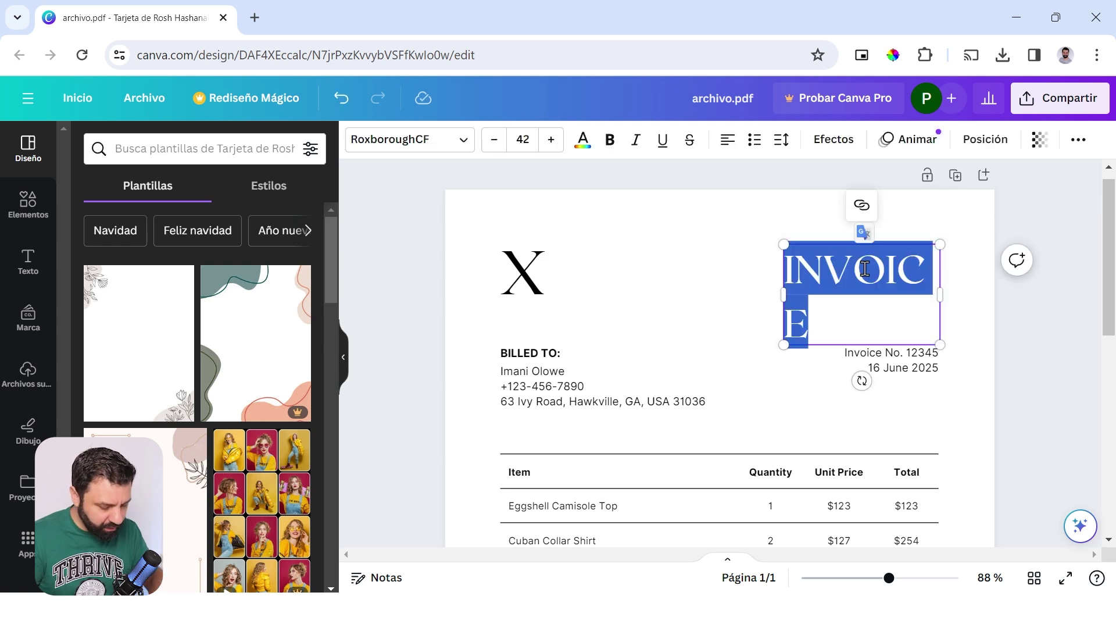
pyautogui.write('rec')
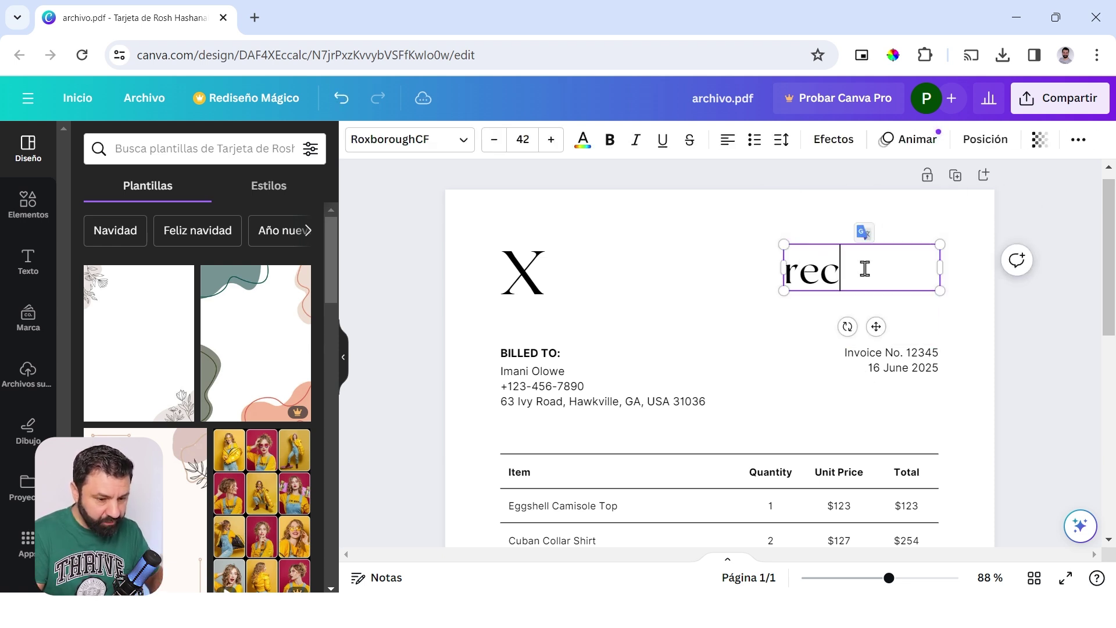
pyautogui.write('ibo')
pyautogui.click(561, 373)
# - Start replacing the name line under BILLED TO with PIXEL40.COM.AR
pyautogui.click(562, 371)
pyautogui.click(567, 379)
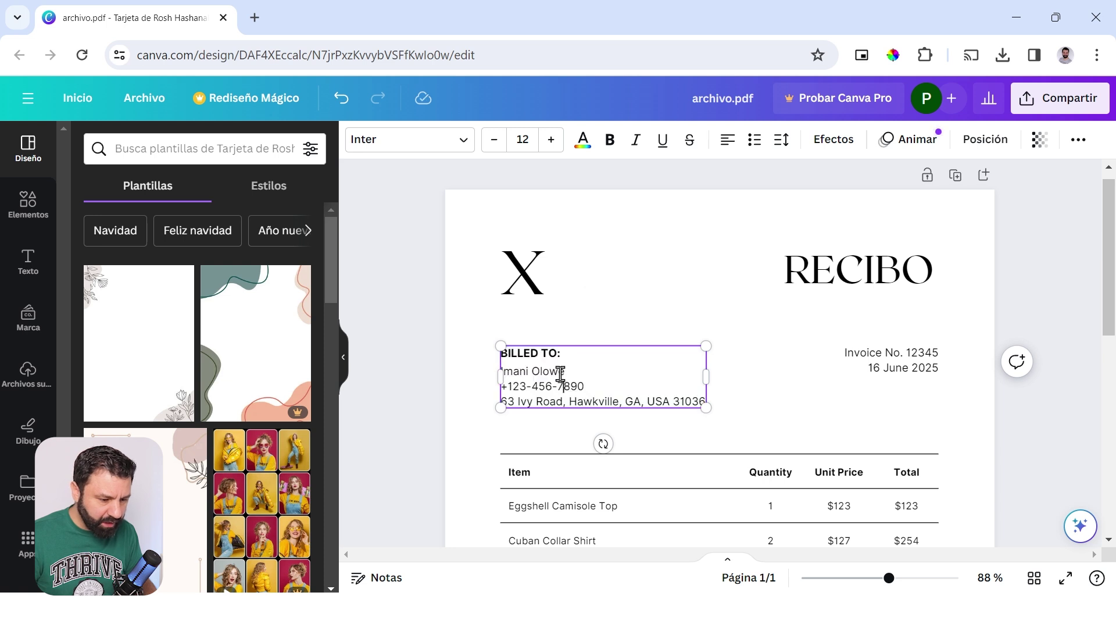
pyautogui.tripleClick(571, 371)
pyautogui.write('PIX')
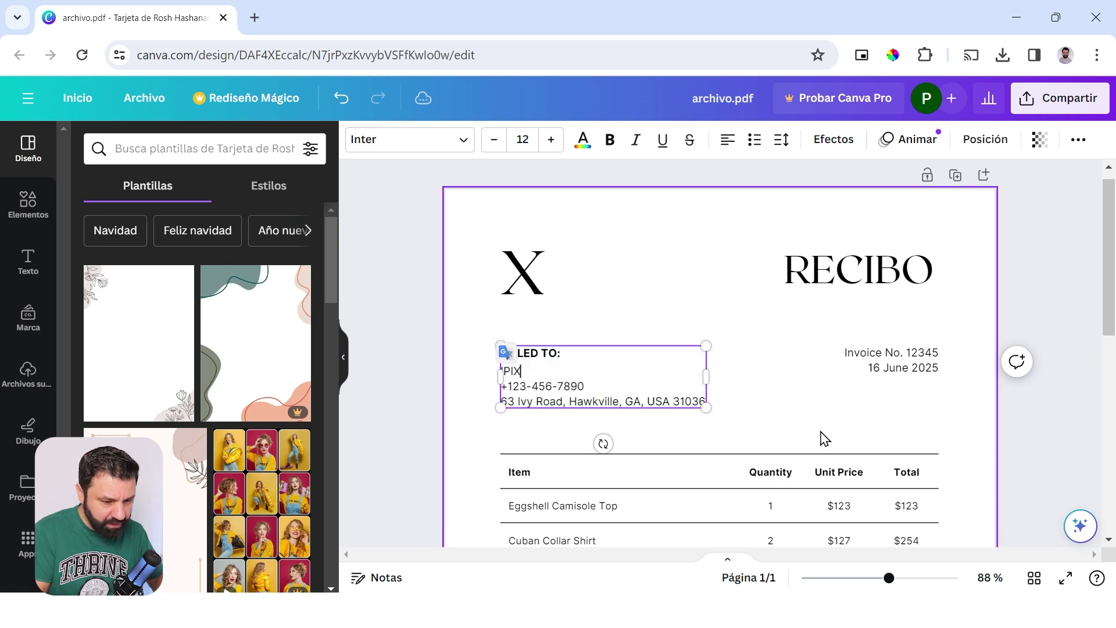
pyautogui.write('EL40.COM.AR')
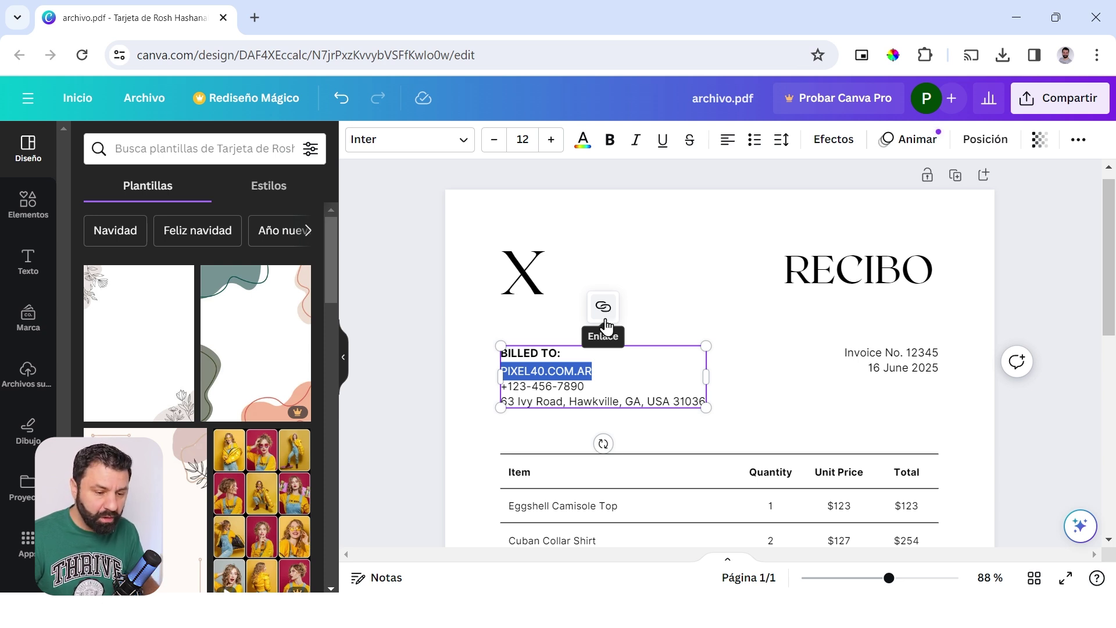
pyautogui.click(603, 307)
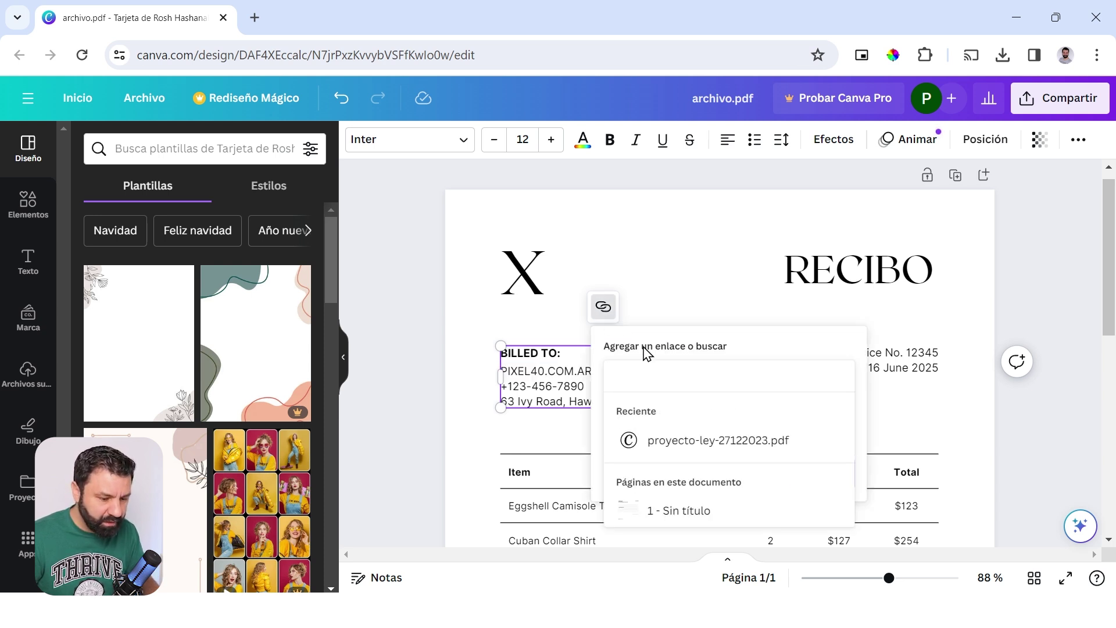
pyautogui.click(254, 17)
pyautogui.write('pix')
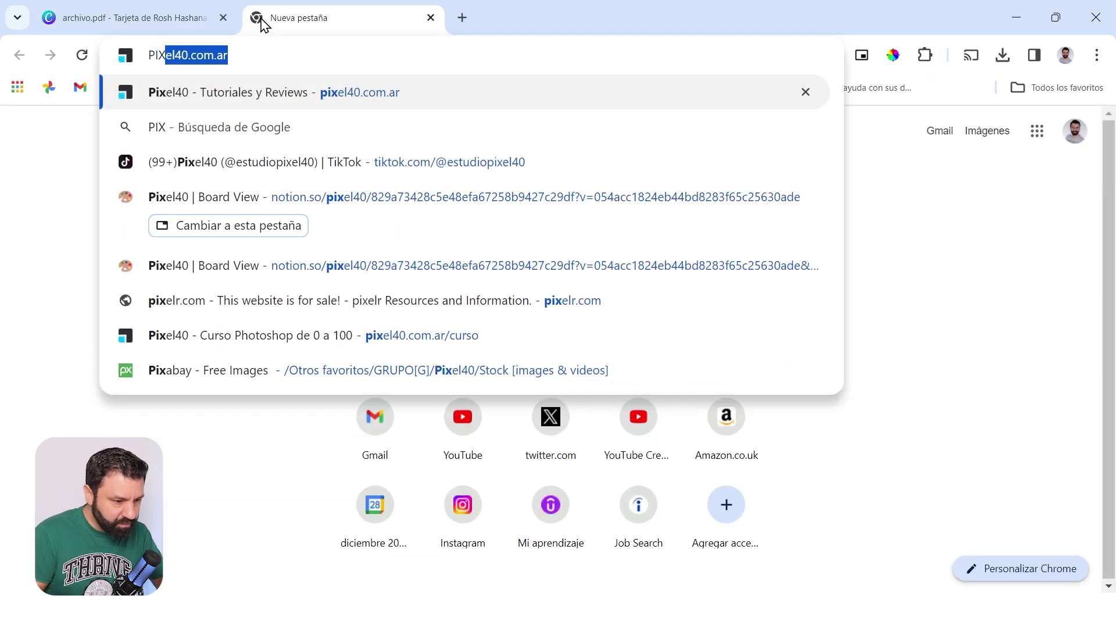
pyautogui.press('Return')
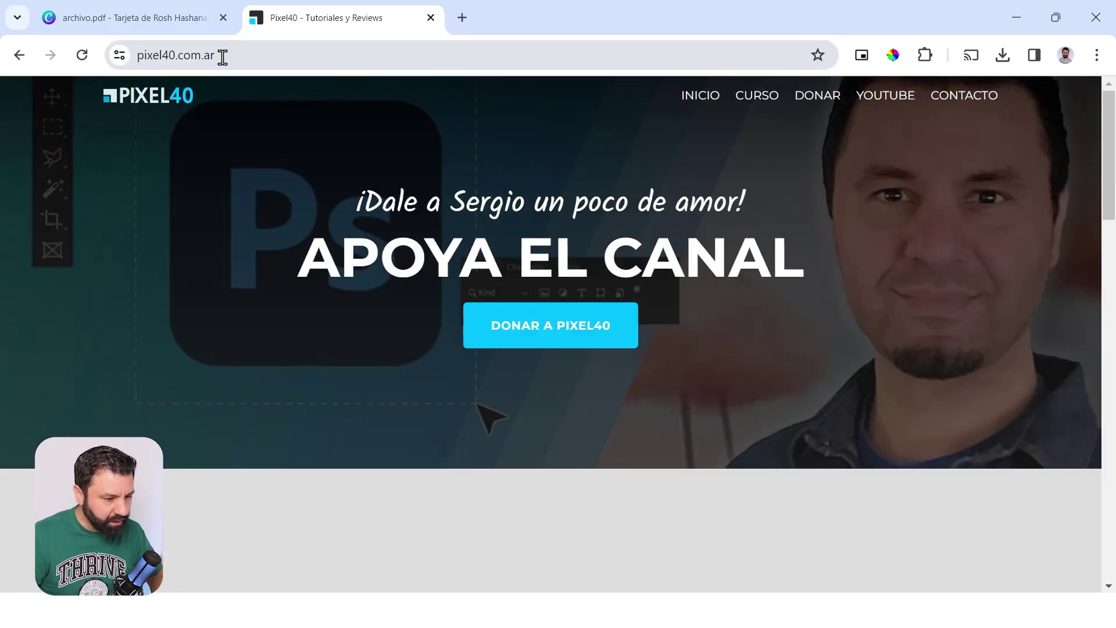
pyautogui.click(222, 57)
pyautogui.click(186, 19)
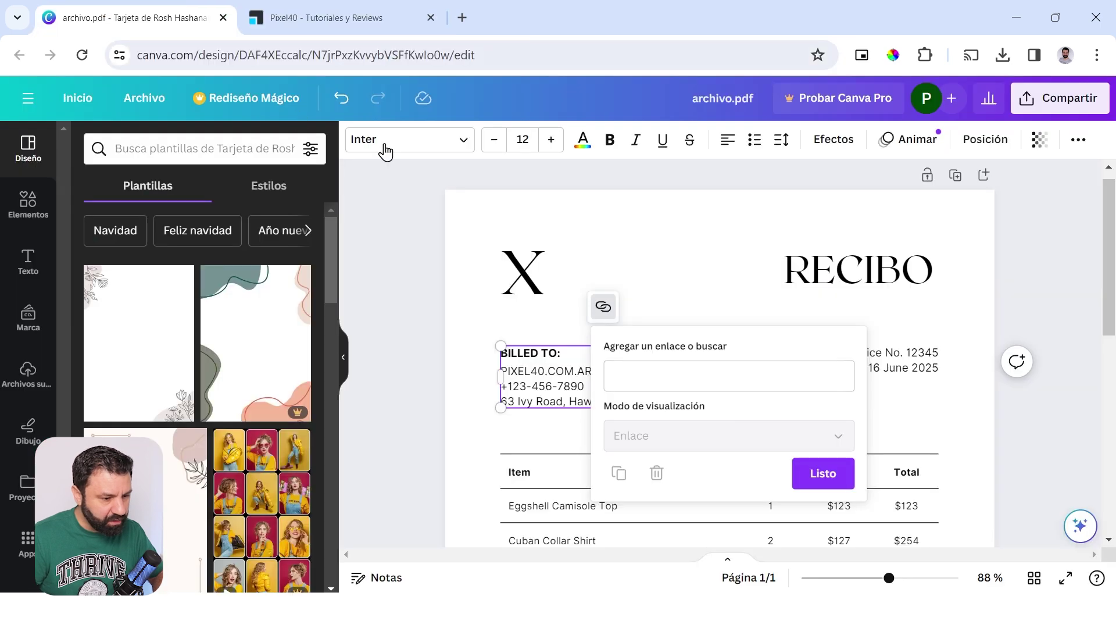
pyautogui.click(688, 378)
pyautogui.write('https://pixel40.com.ar/')
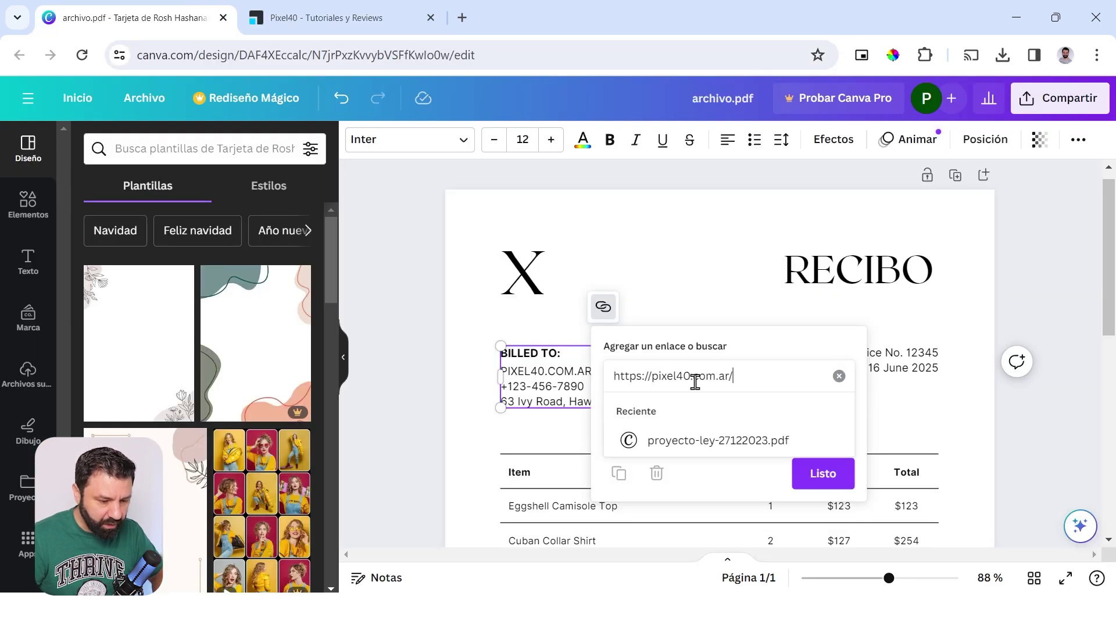
pyautogui.click(826, 468)
pyautogui.click(898, 384)
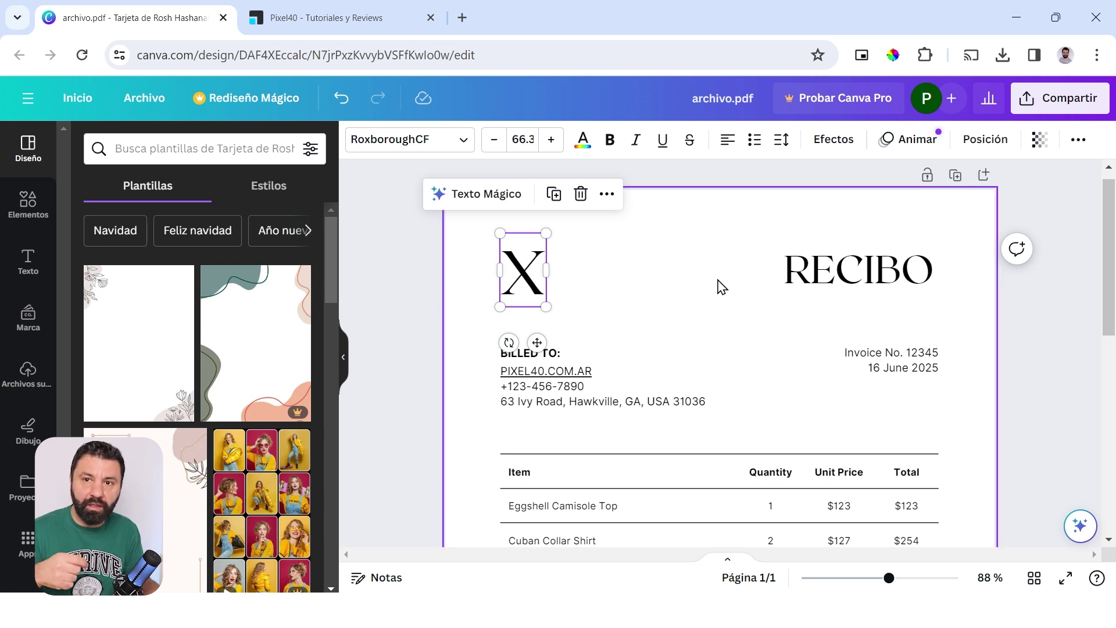
pyautogui.scroll(-2, 721, 287)
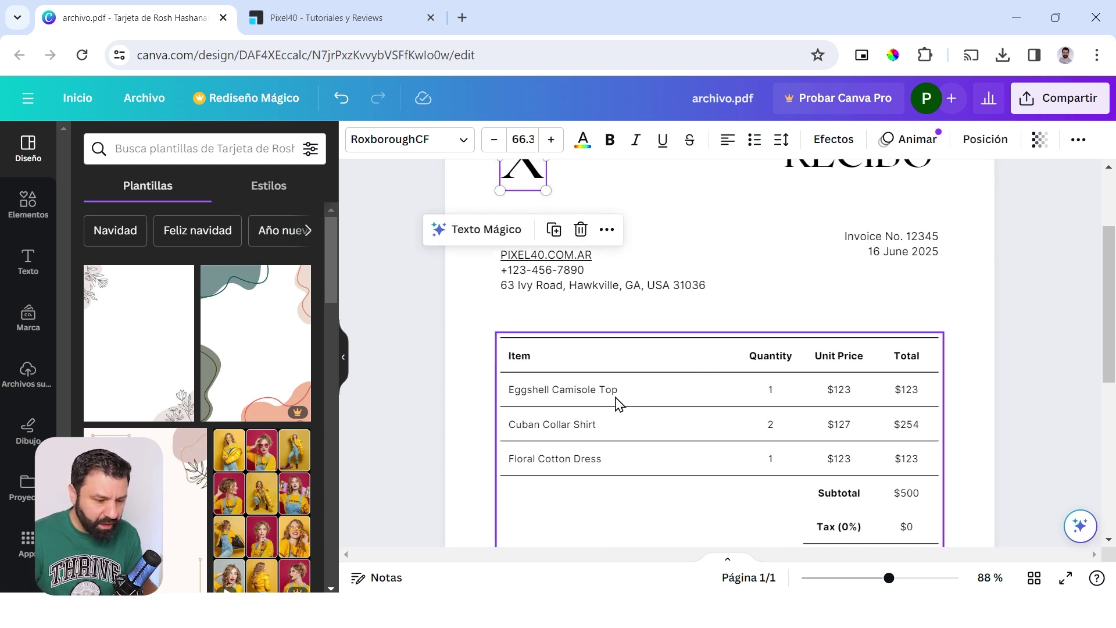
pyautogui.scroll(3, 752, 304)
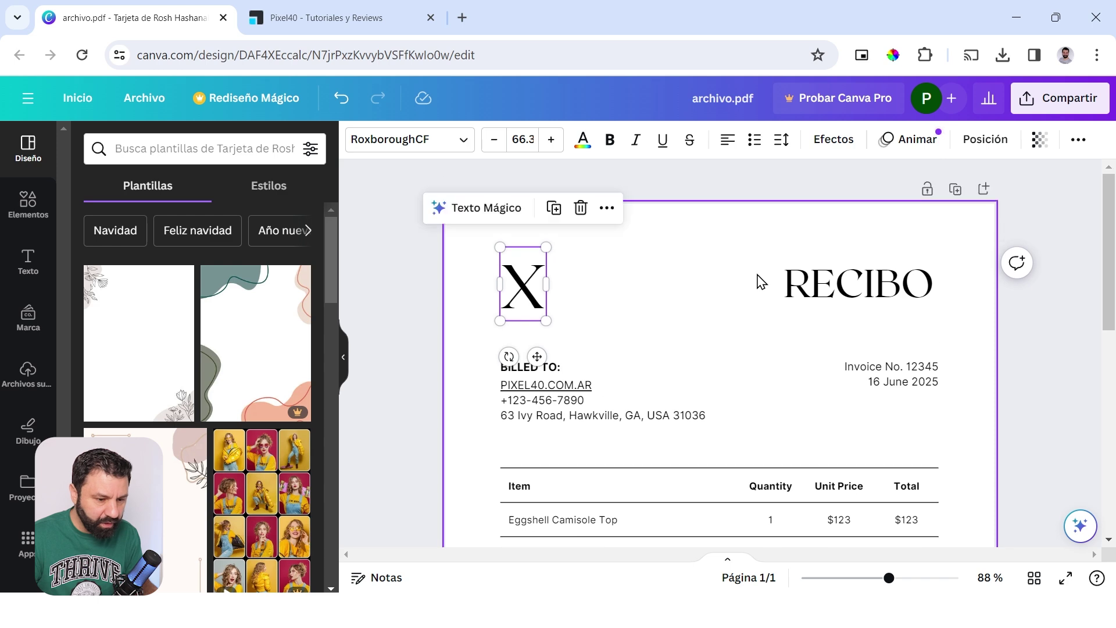
pyautogui.scroll(-2, 758, 292)
pyautogui.scroll(-2, 773, 286)
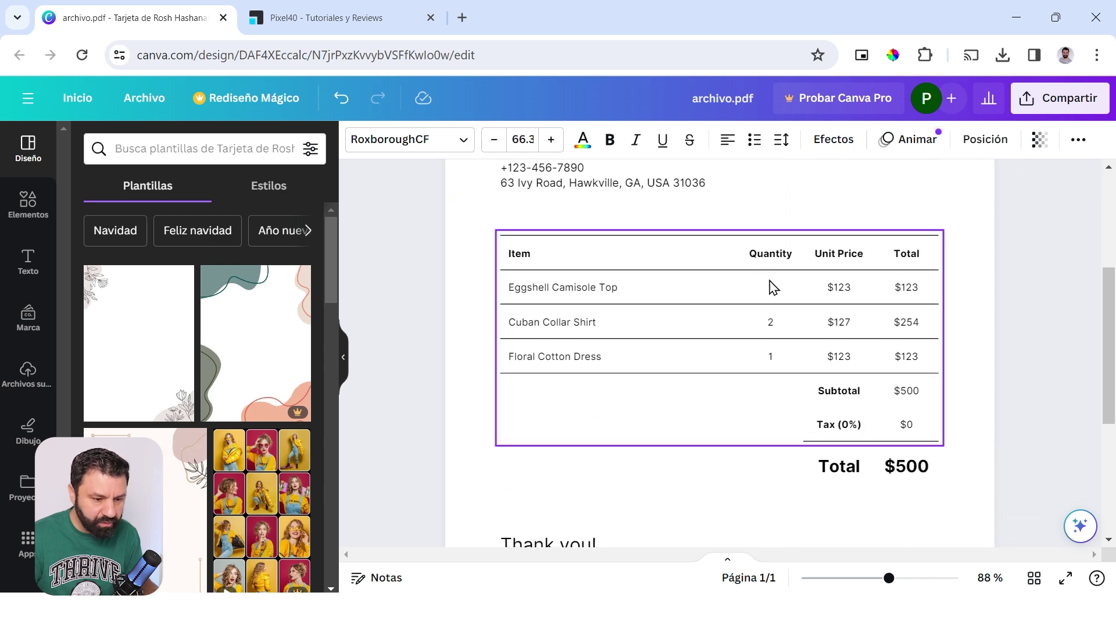
pyautogui.scroll(-4, 773, 286)
pyautogui.scroll(4, 737, 352)
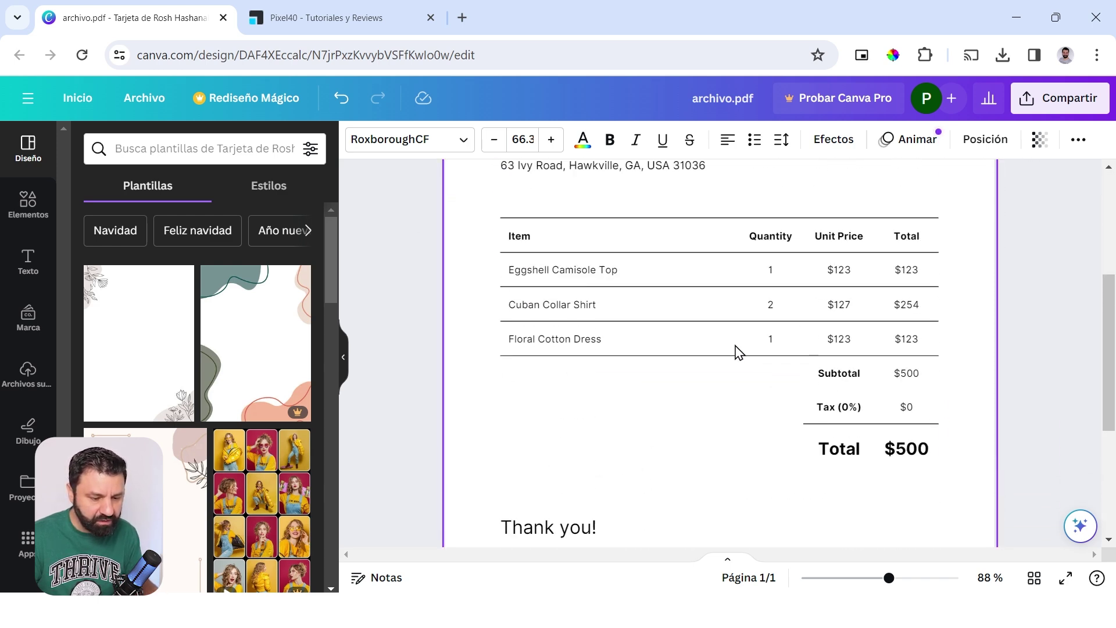
pyautogui.scroll(4, 737, 352)
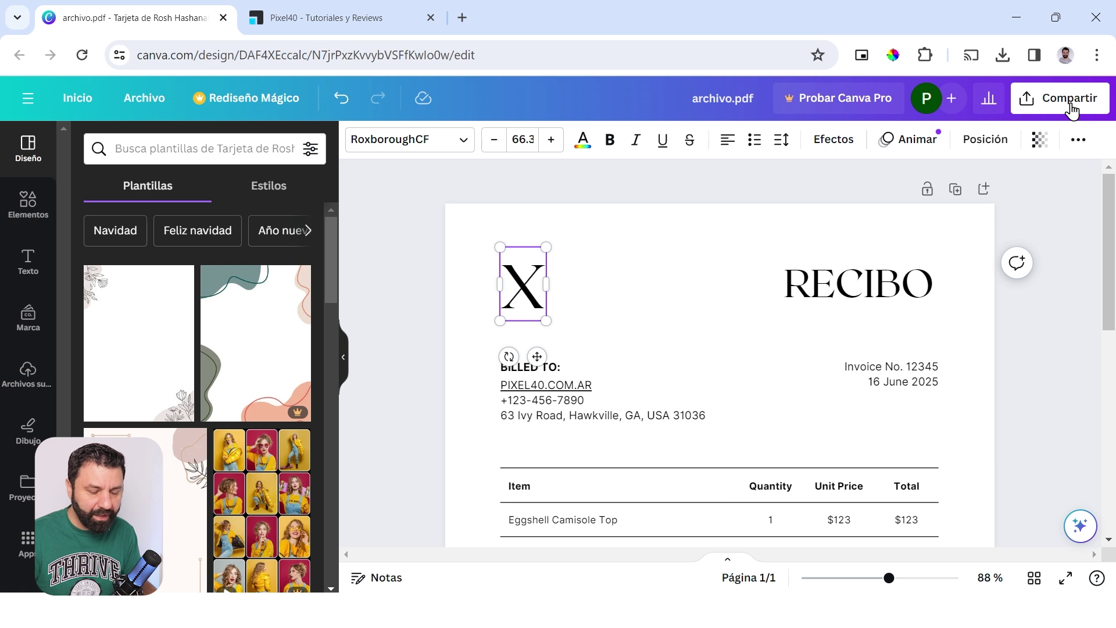
# - Download the design as PDF estándar via Compartir > Descargar
pyautogui.click(1072, 110)
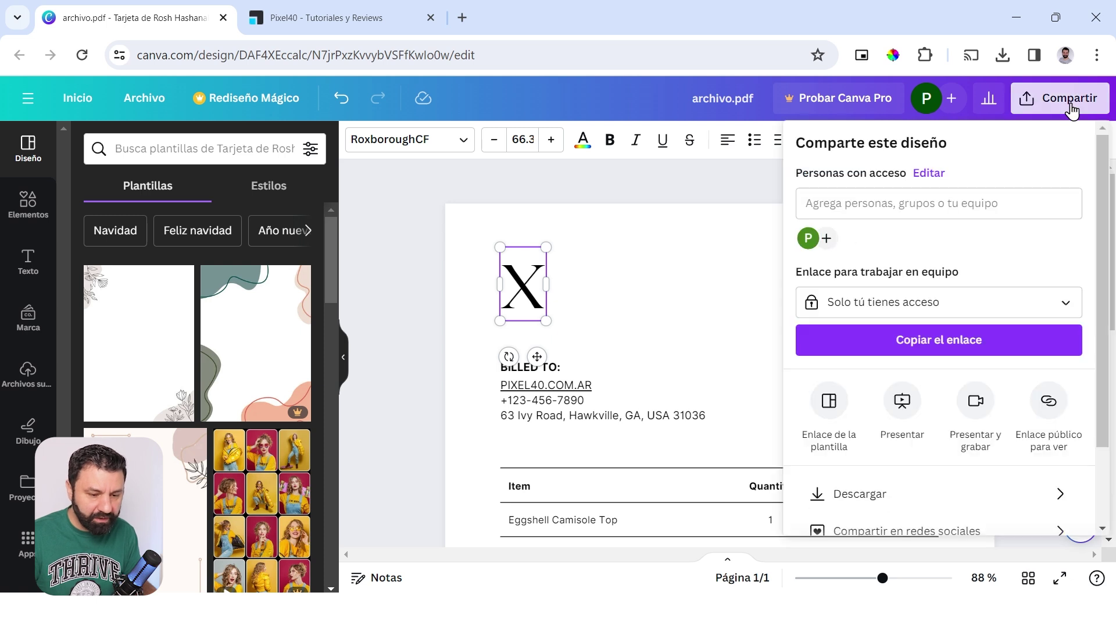
pyautogui.click(881, 498)
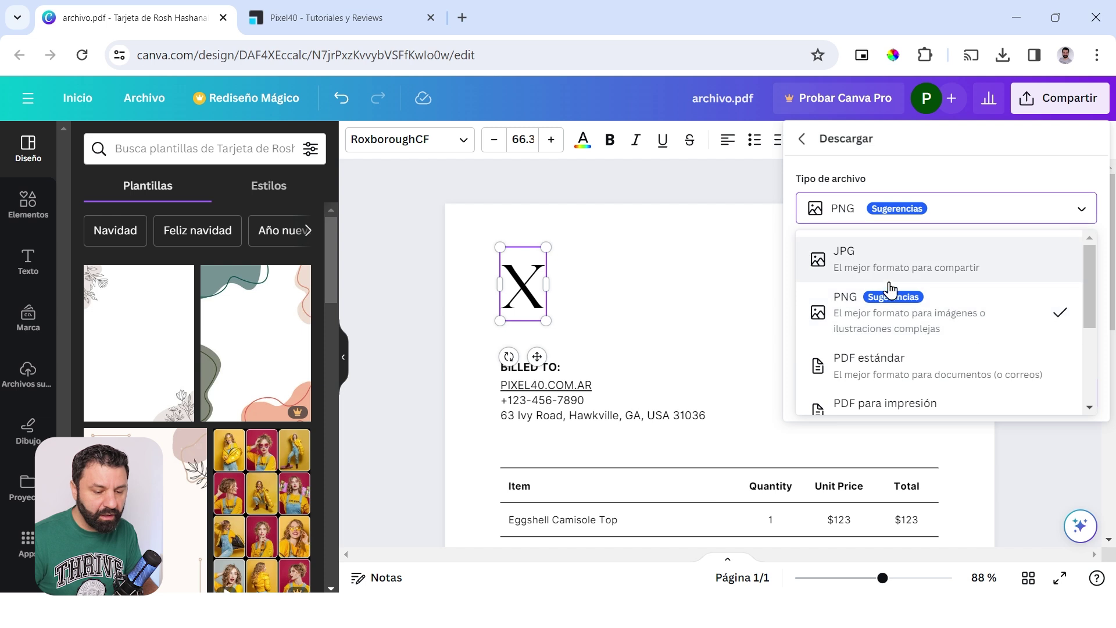
pyautogui.scroll(-1, 901, 320)
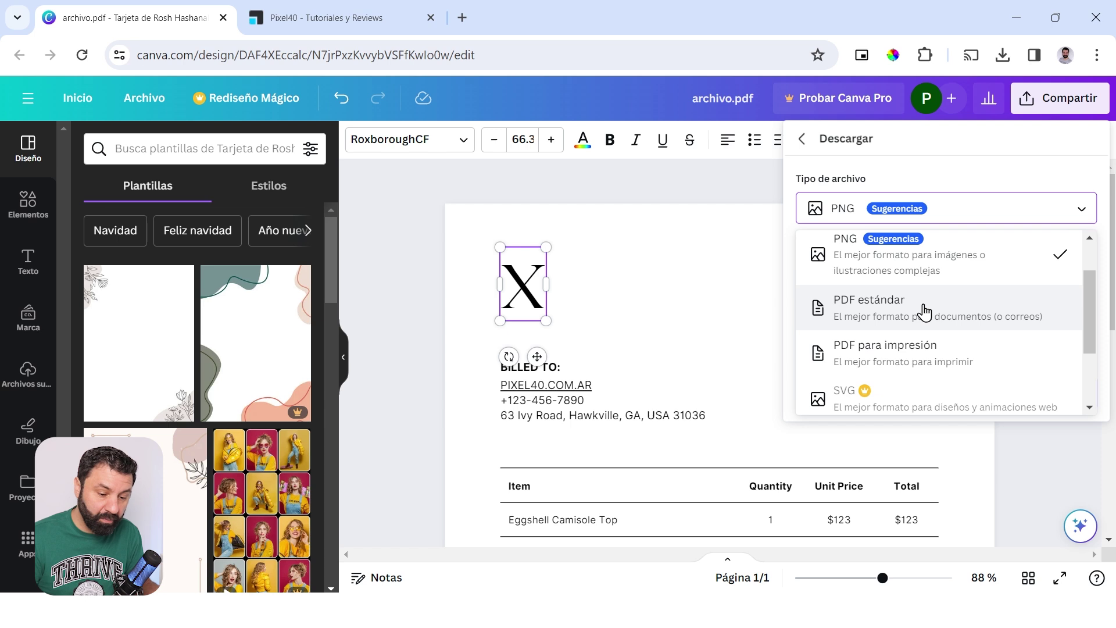
pyautogui.click(925, 312)
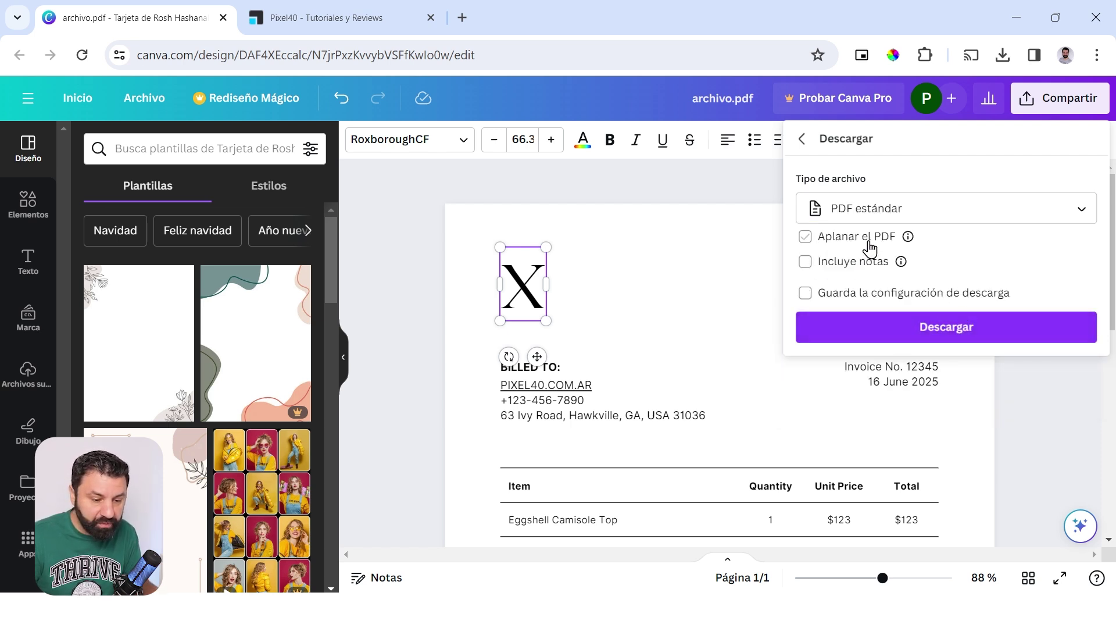
pyautogui.click(987, 328)
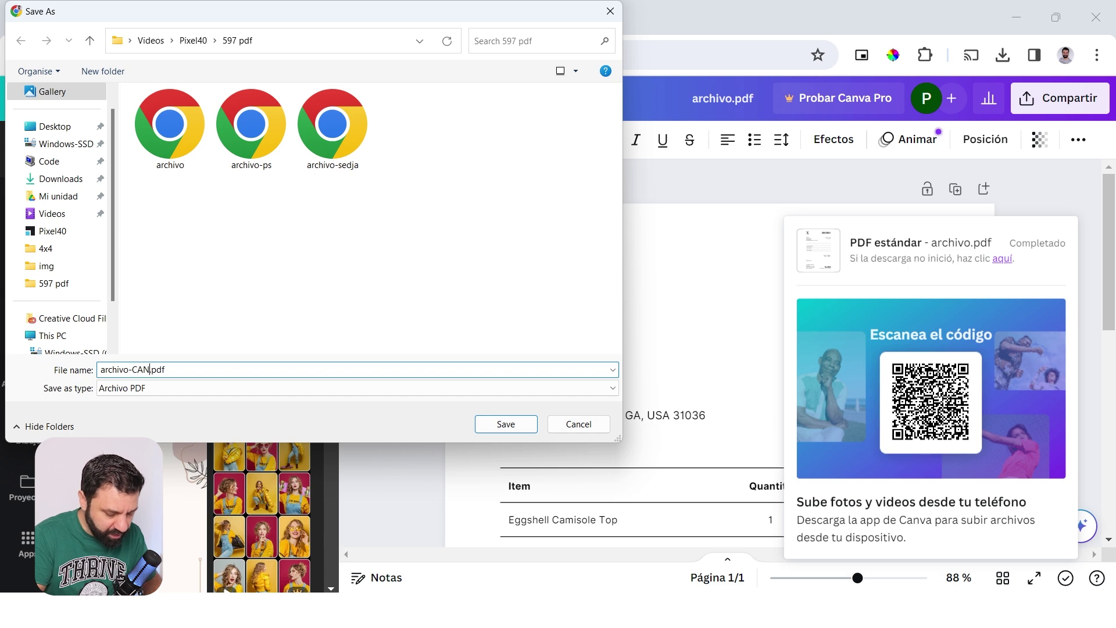
# - Save as archivo-CANVA, open it, test the RECIBO text, and follow the PIXEL40.COM.AR link
pyautogui.press('Return')
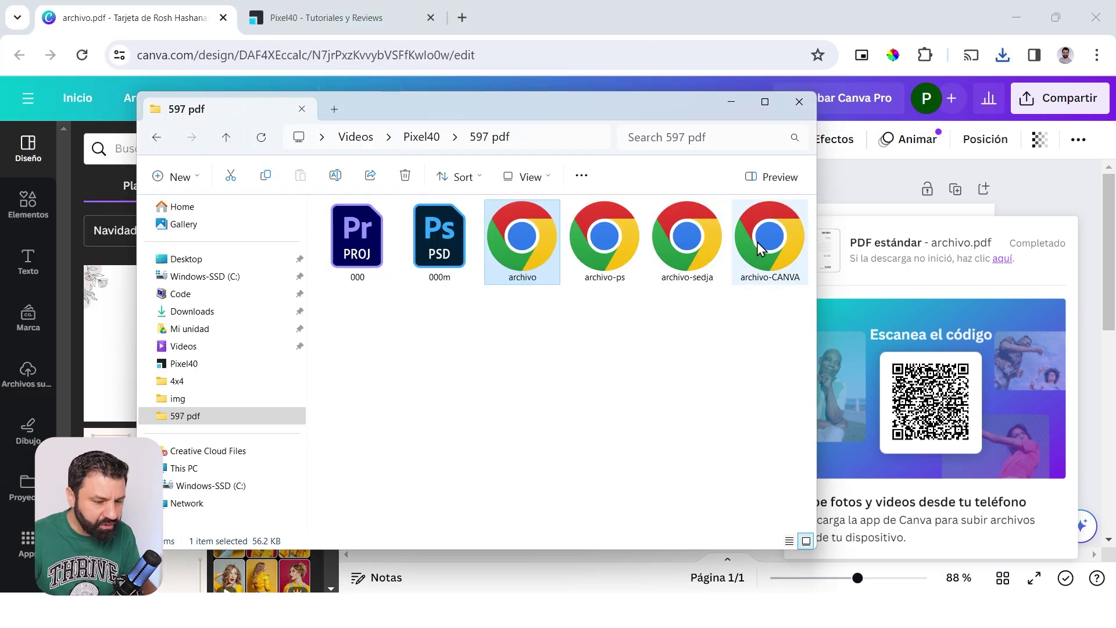
pyautogui.doubleClick(757, 242)
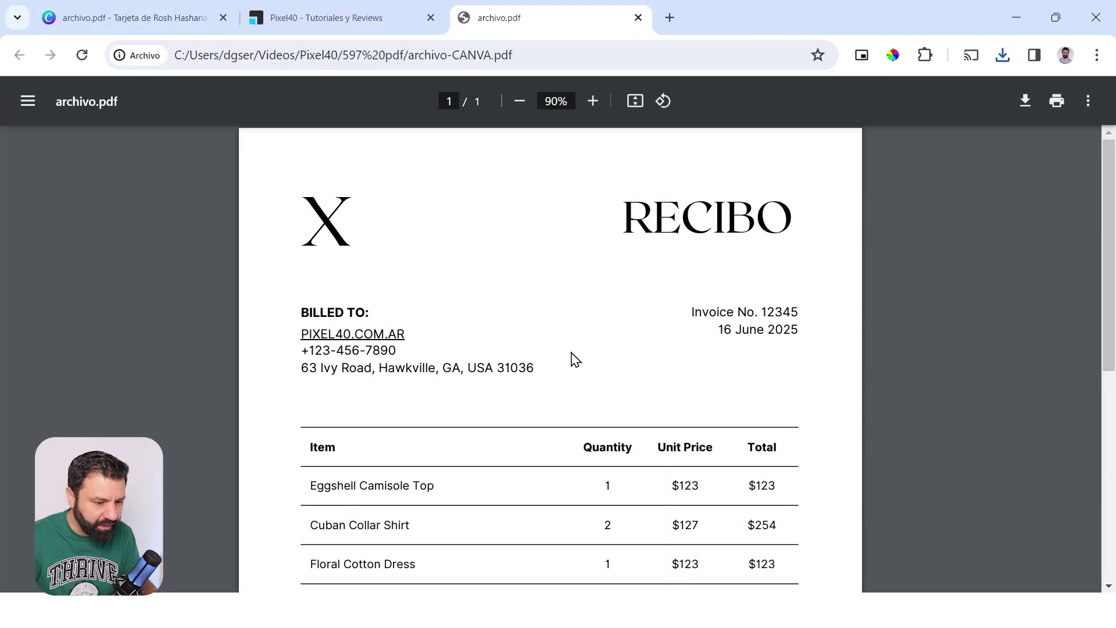
pyautogui.moveTo(652, 215); pyautogui.dragTo(802, 230)
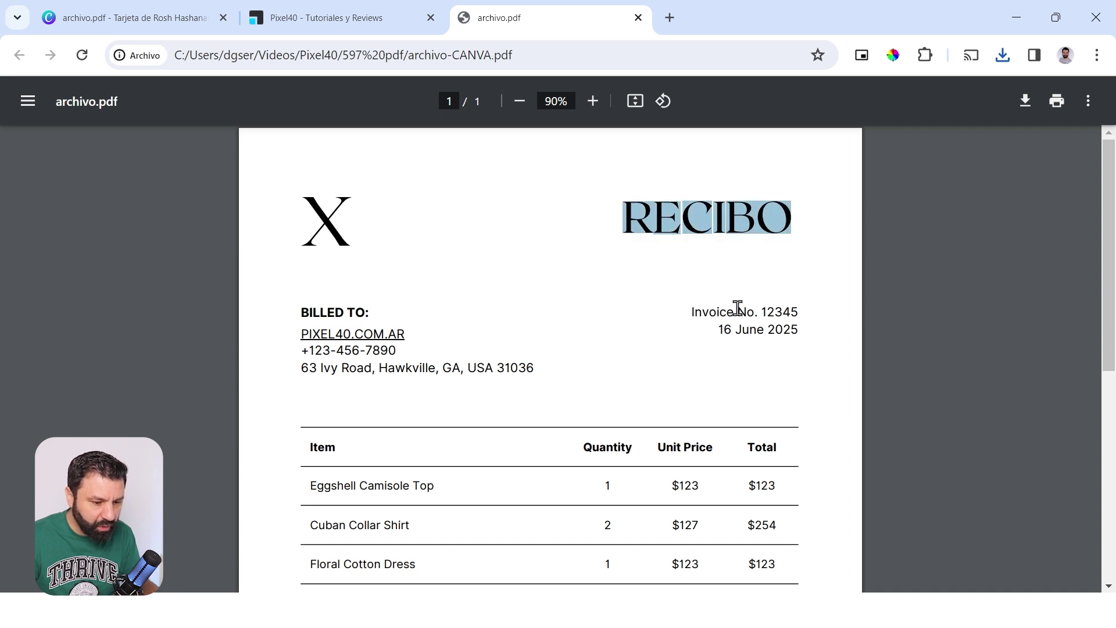
pyautogui.moveTo(721, 312); pyautogui.dragTo(811, 316)
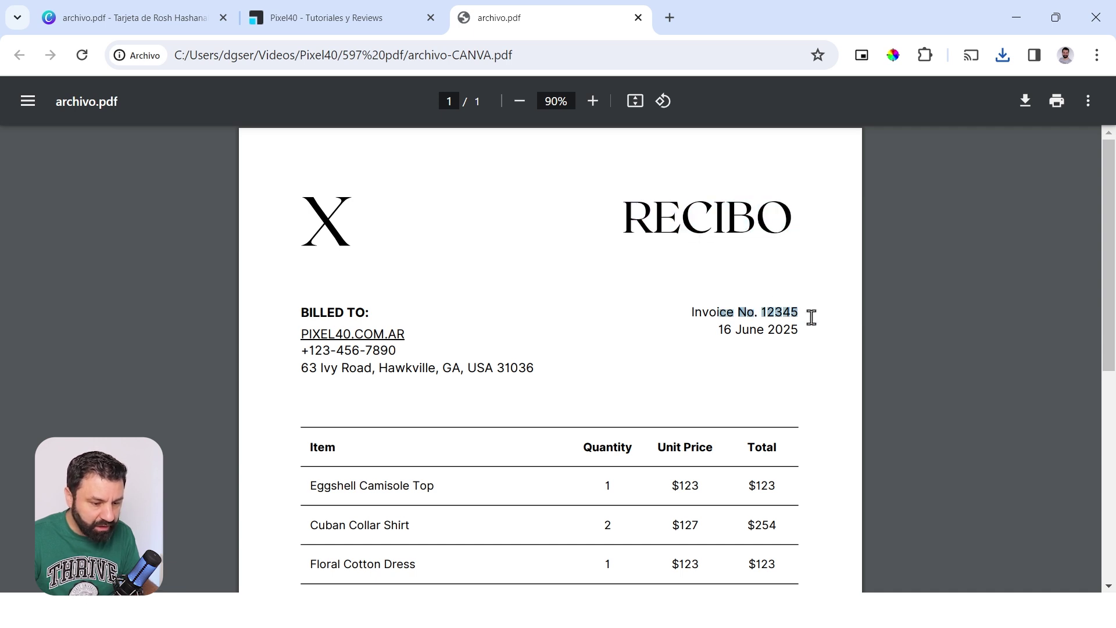
pyautogui.click(355, 335)
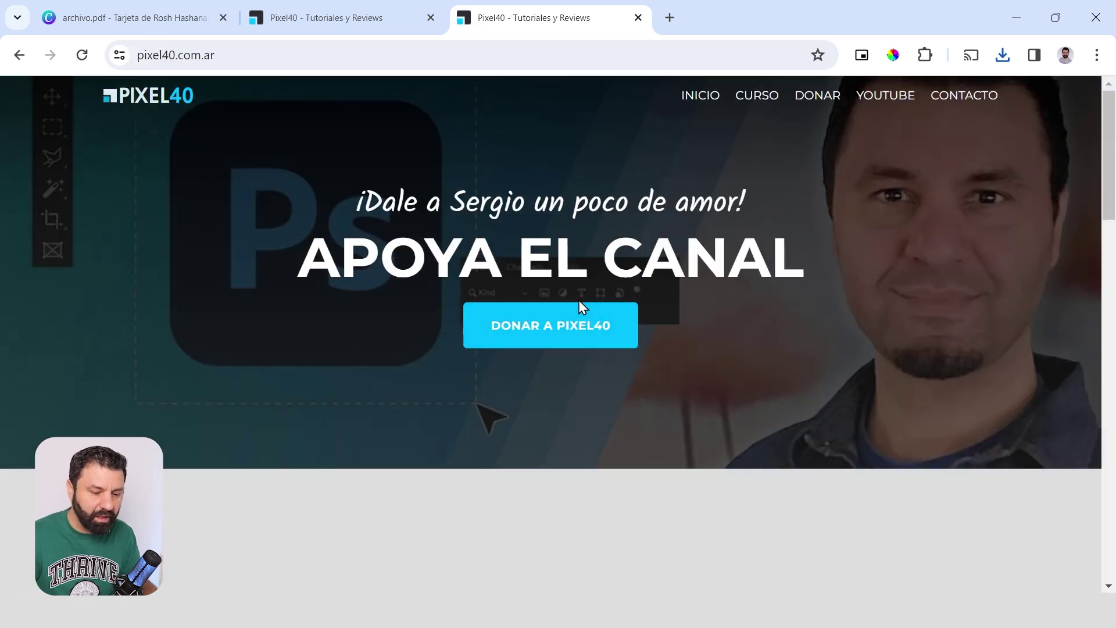
# - Scroll pixel40.com.ar down to the CURSO PHOTOSHOP DE 0 A 100 section
pyautogui.scroll(-3, 576, 301)
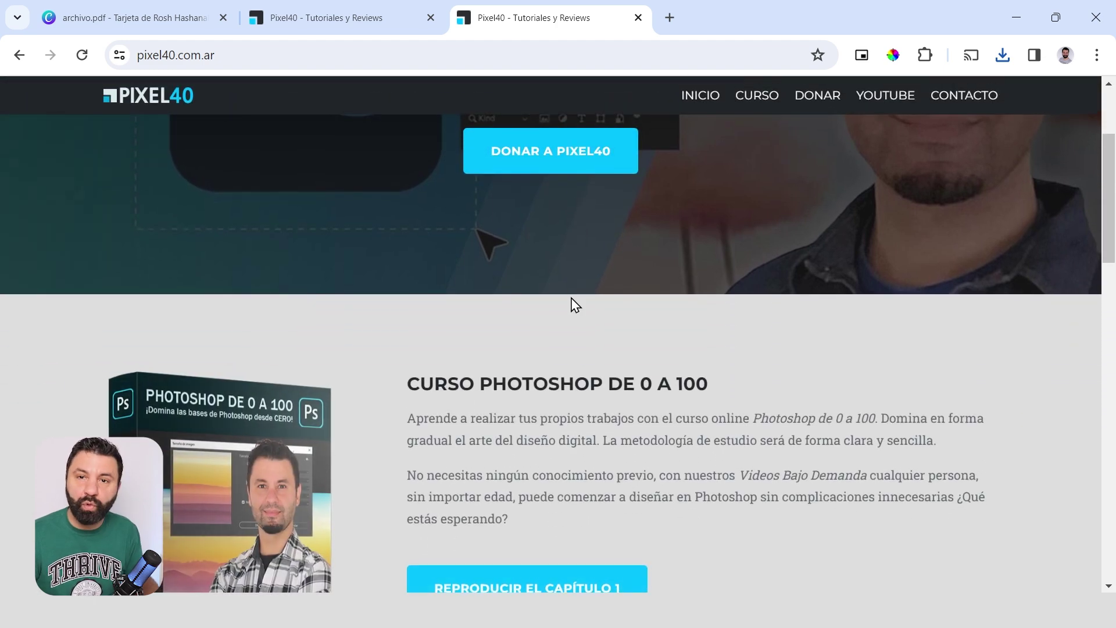
pyautogui.scroll(-1, 578, 309)
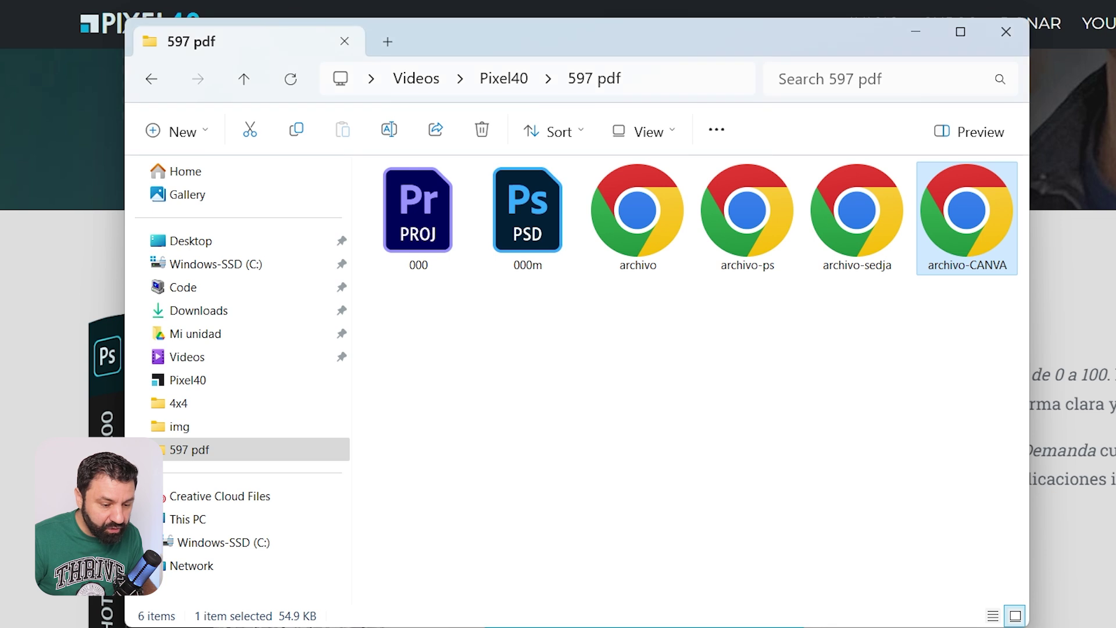
pyautogui.click(778, 381)
pyautogui.click(657, 233)
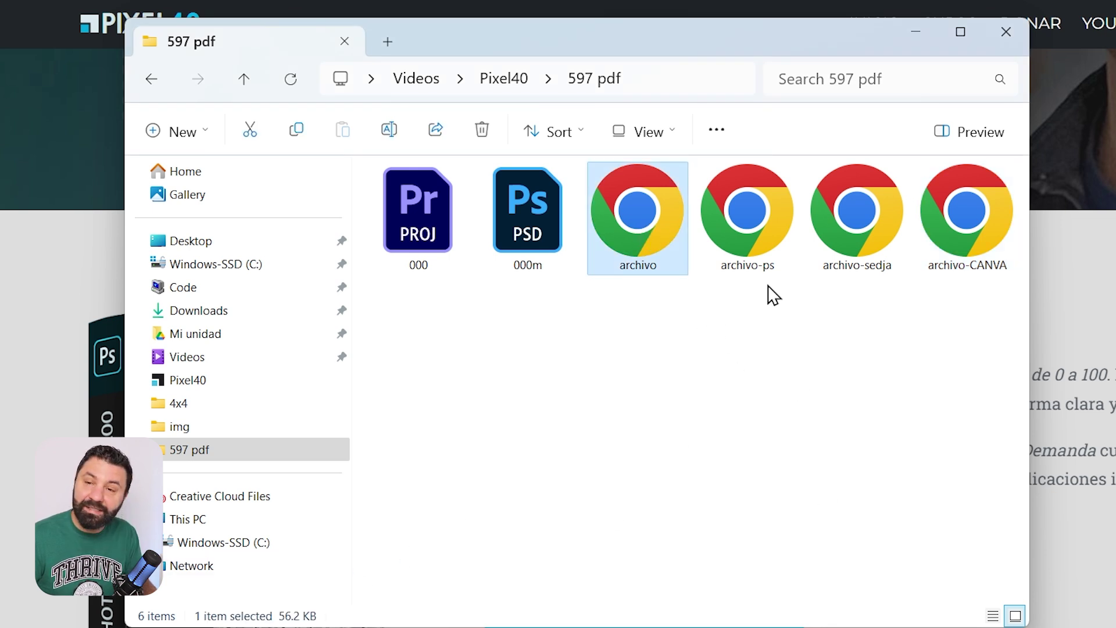
pyautogui.click(746, 208)
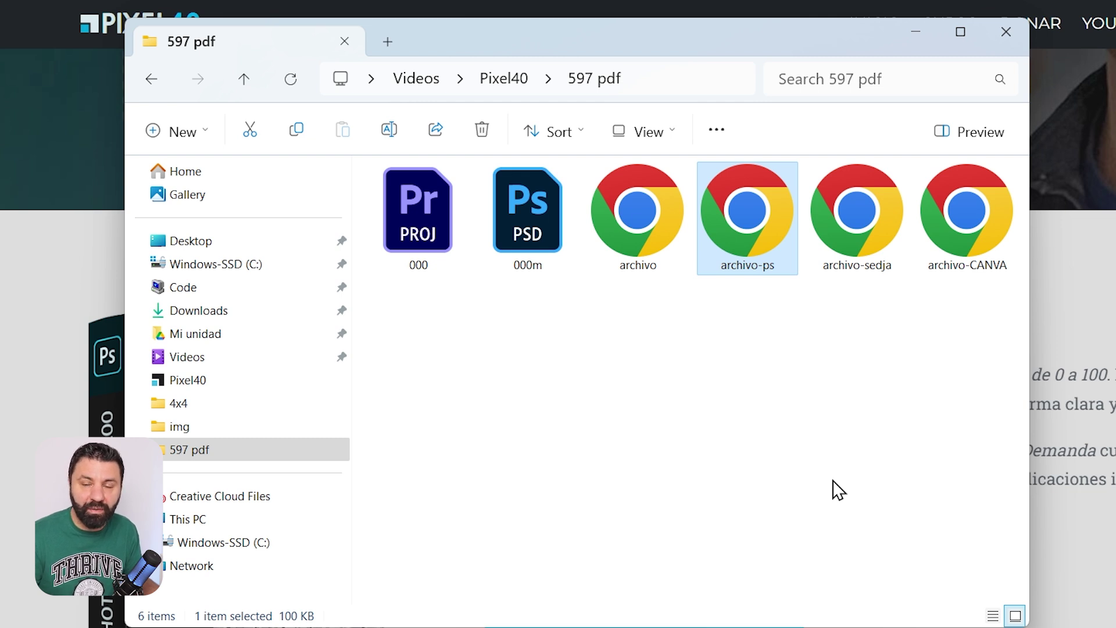
pyautogui.click(871, 219)
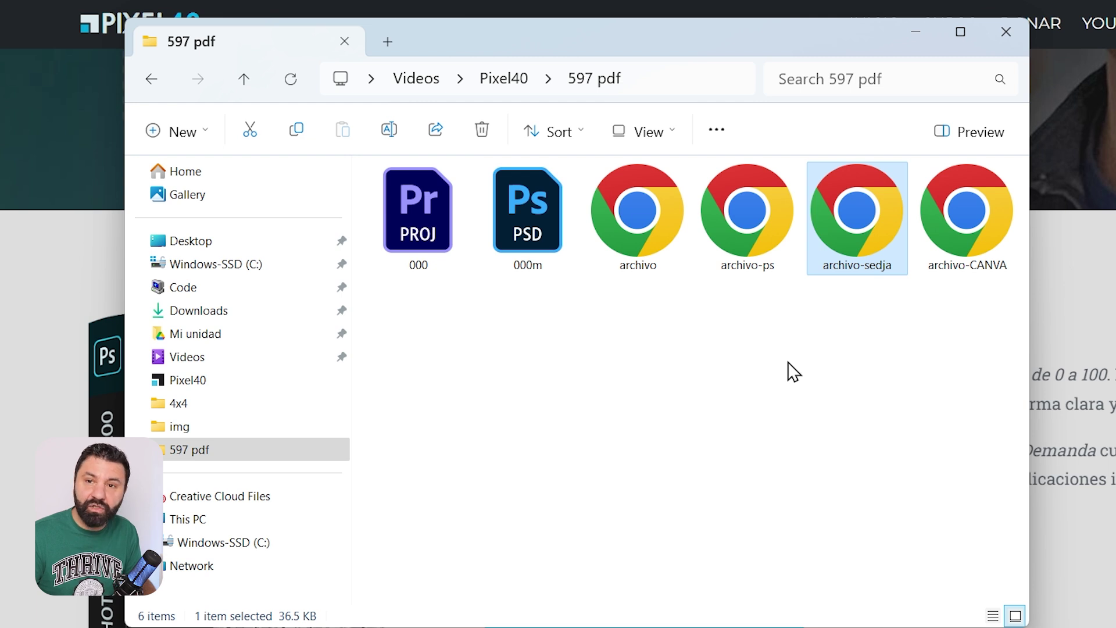
pyautogui.click(964, 215)
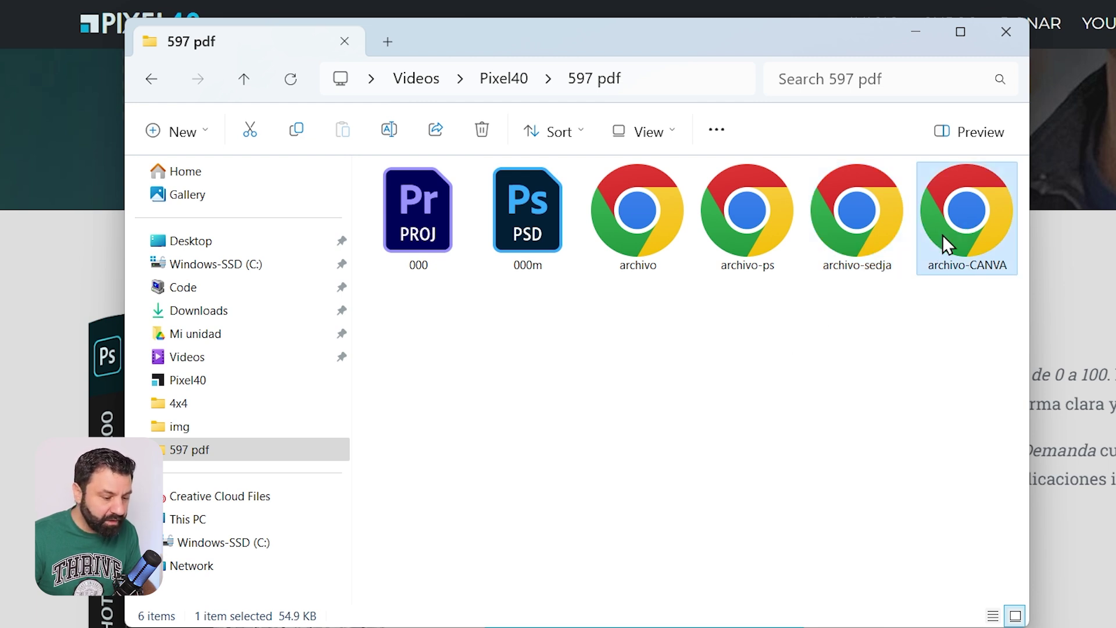